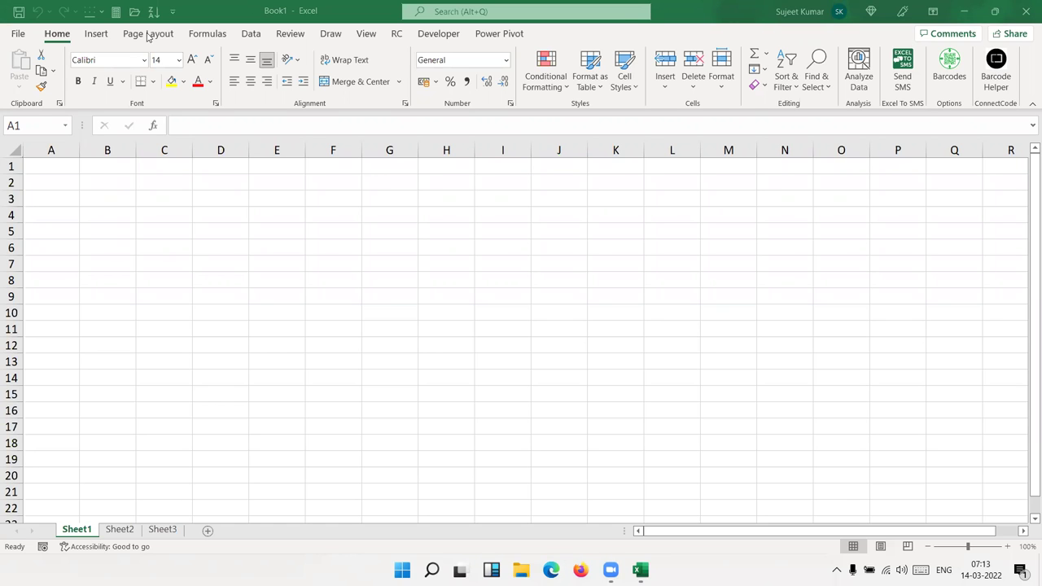
- Zoom the empty Sheet1 grid in to about 220%
scroll(115, 195, up, 5)
scroll(118, 194, up, 1)
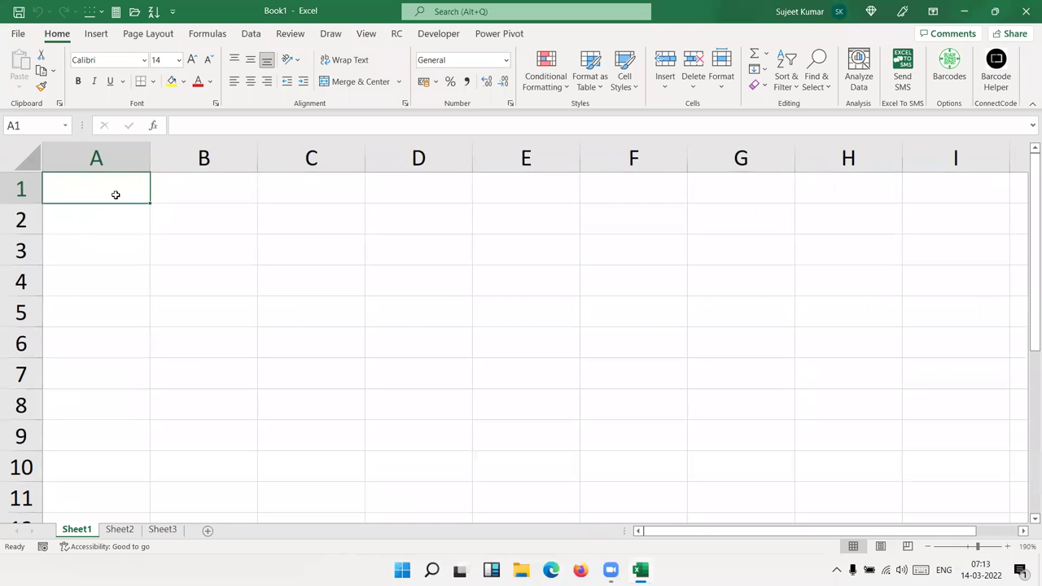
scroll(191, 239, up, 2)
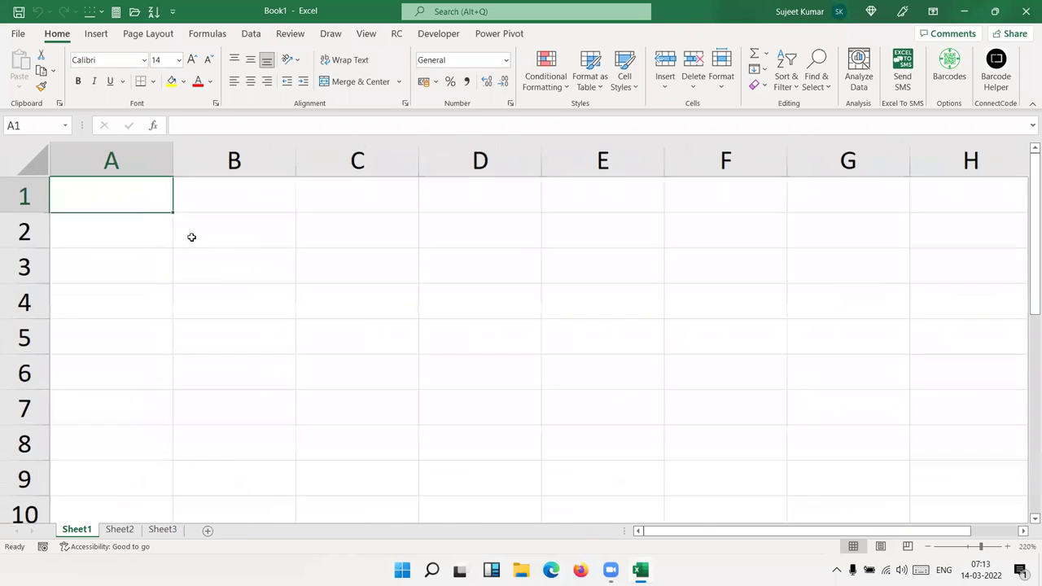
key(ctrl+c)
right_click(241, 243)
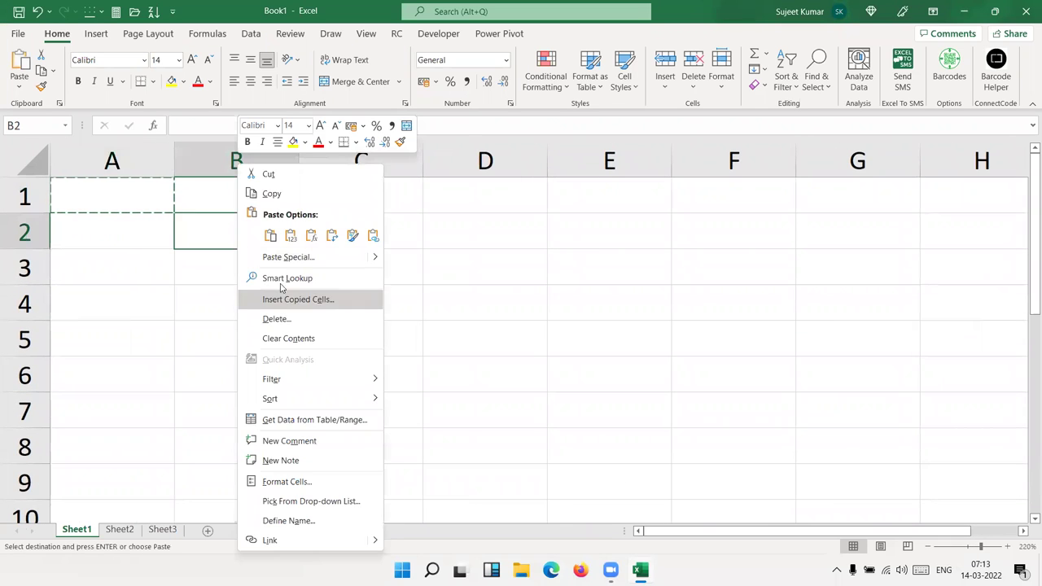
click(286, 258)
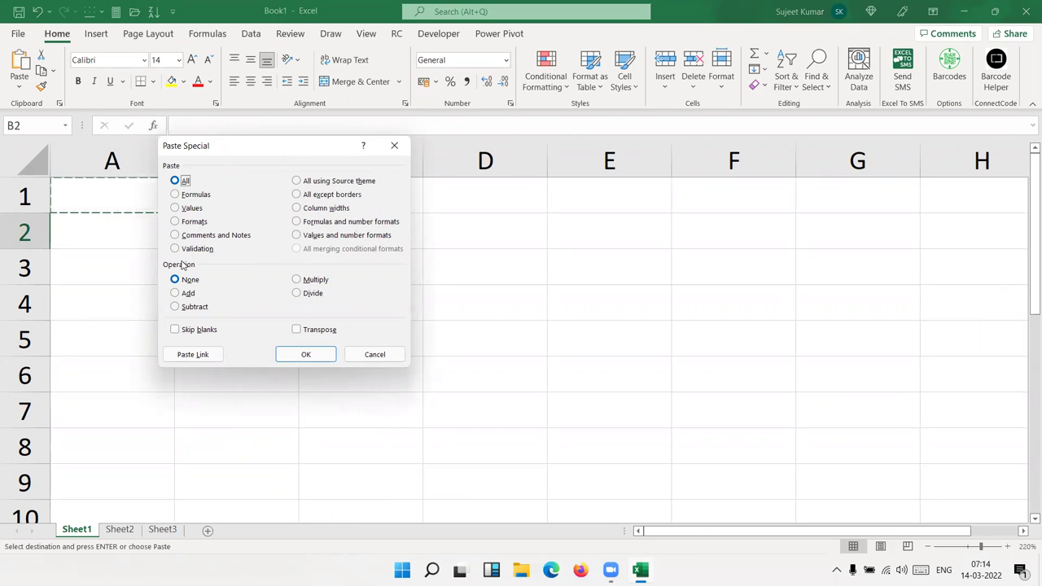
key(Escape)
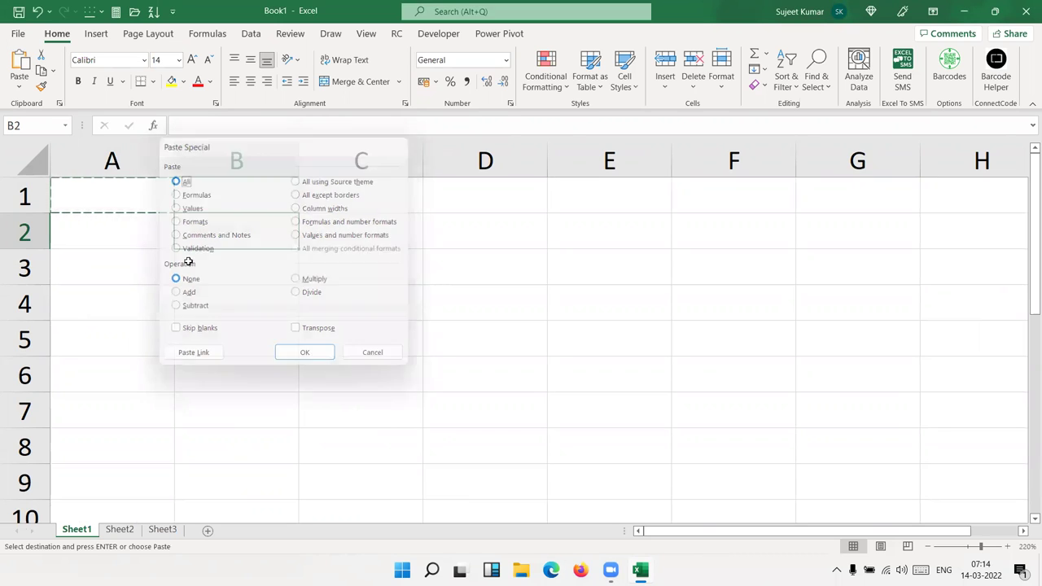
- Cancel the pending copy, then enter 20 in B2 and 30 in E2
key(Escape)
text(20)
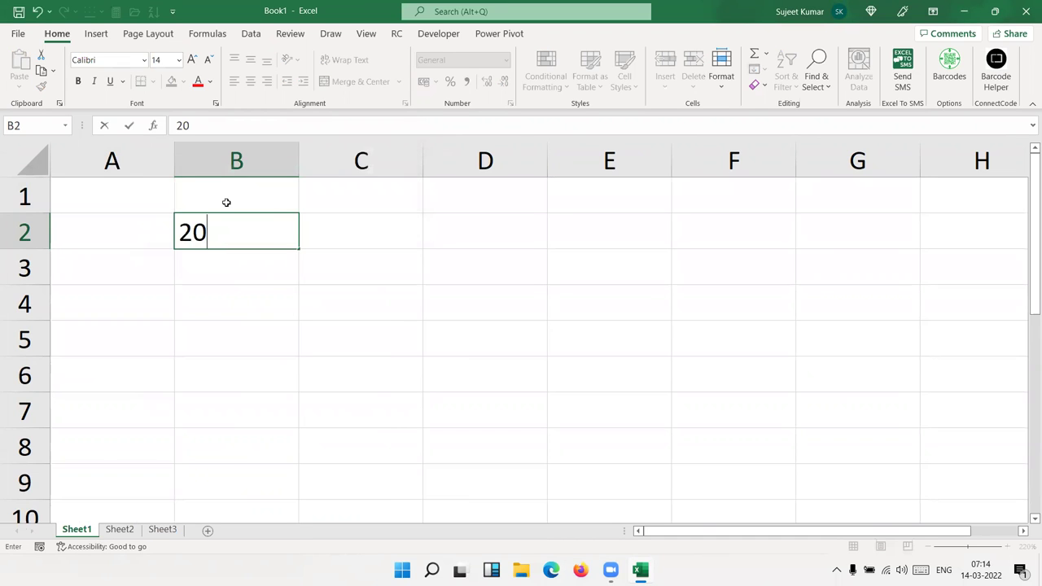
key(Tab)
key(Tab)
key(Tab)
text(30)
key(Return)
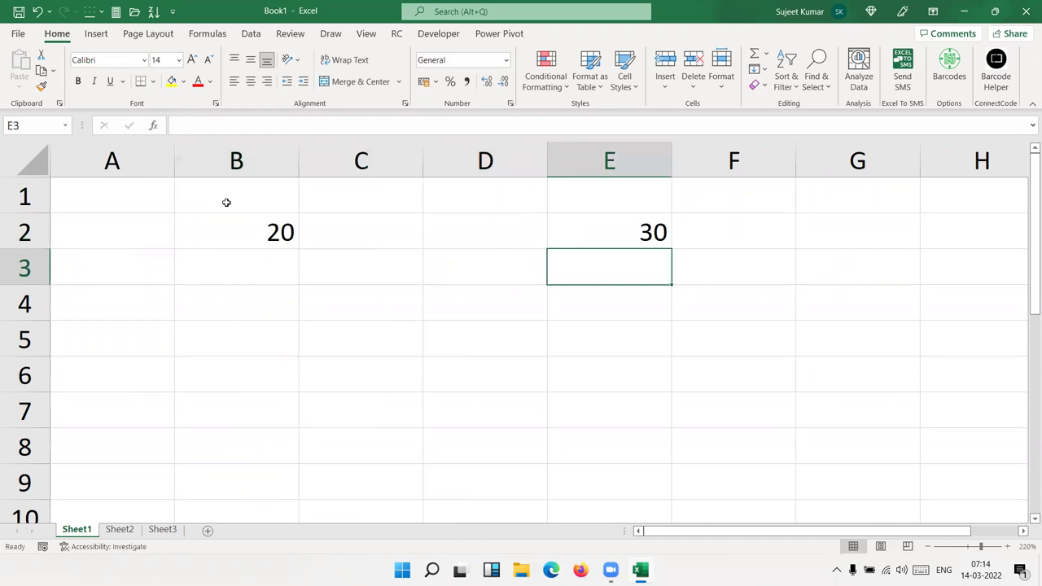
- Copy B2's 20, try a plain paste into E2, then undo it to restore 30
key(Left)
key(Left)
key(Left)
key(Up)
key(ctrl+c)
key(Right)
key(Right)
key(Right)
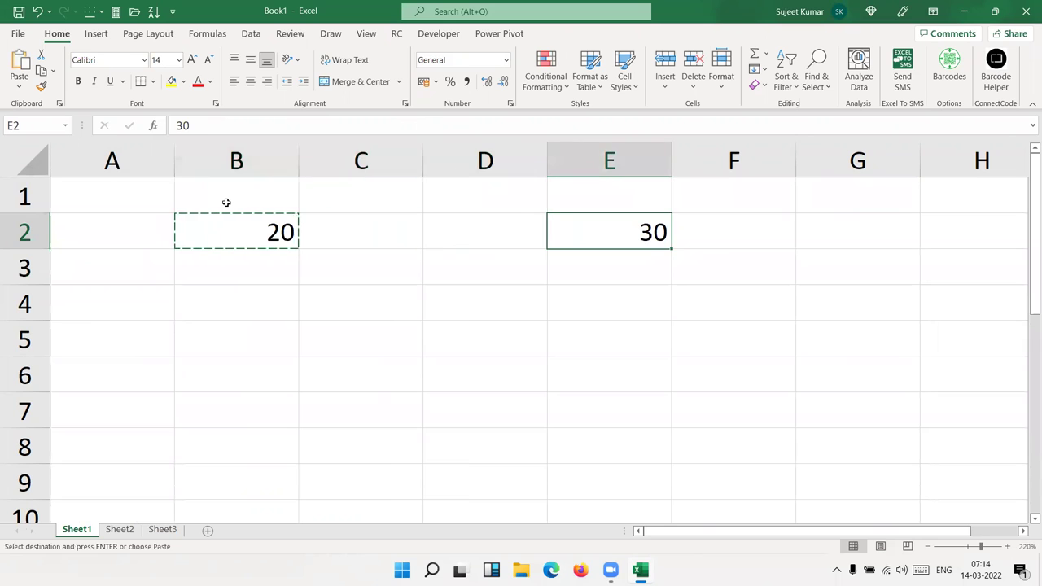
key(ctrl+v)
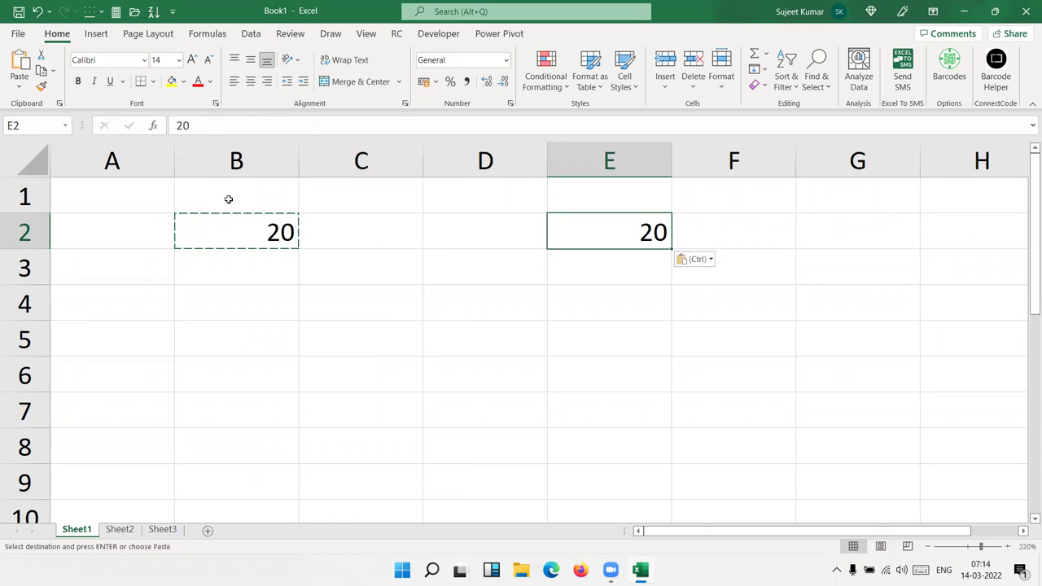
key(ctrl+z)
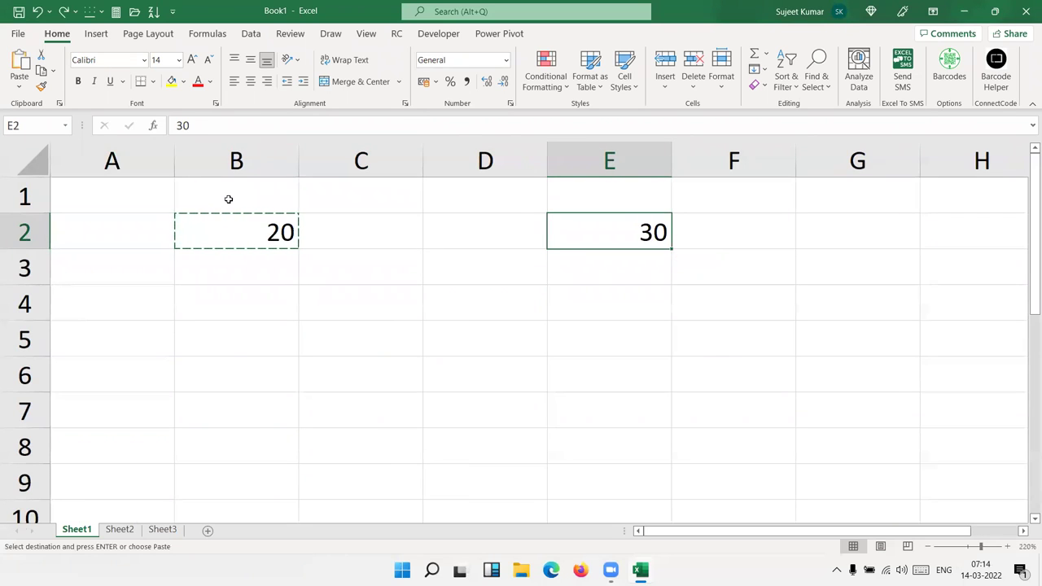
- Paste Special into E2 with Multiply so E2 becomes 600
right_click(632, 225)
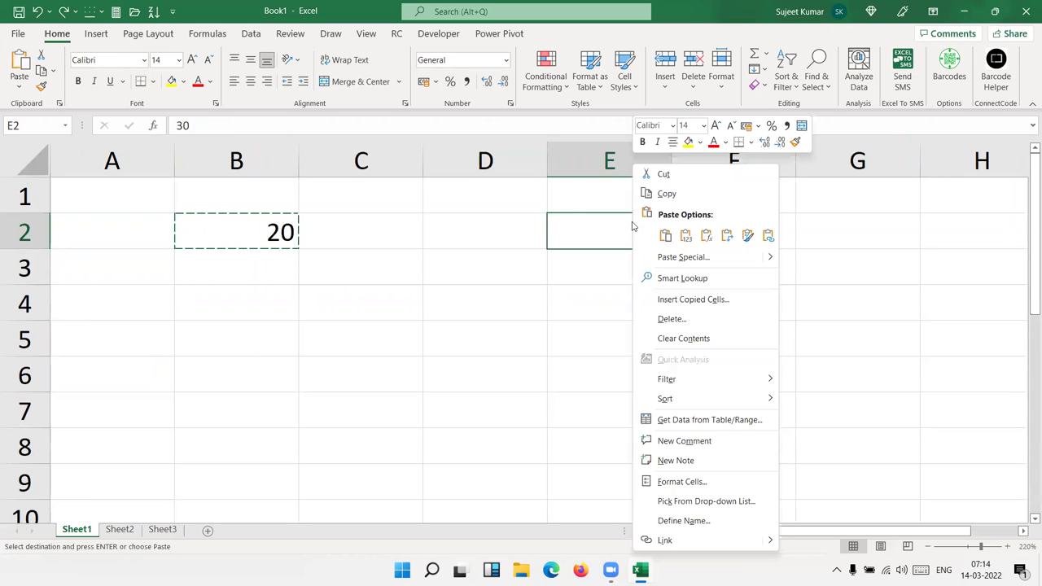
click(674, 258)
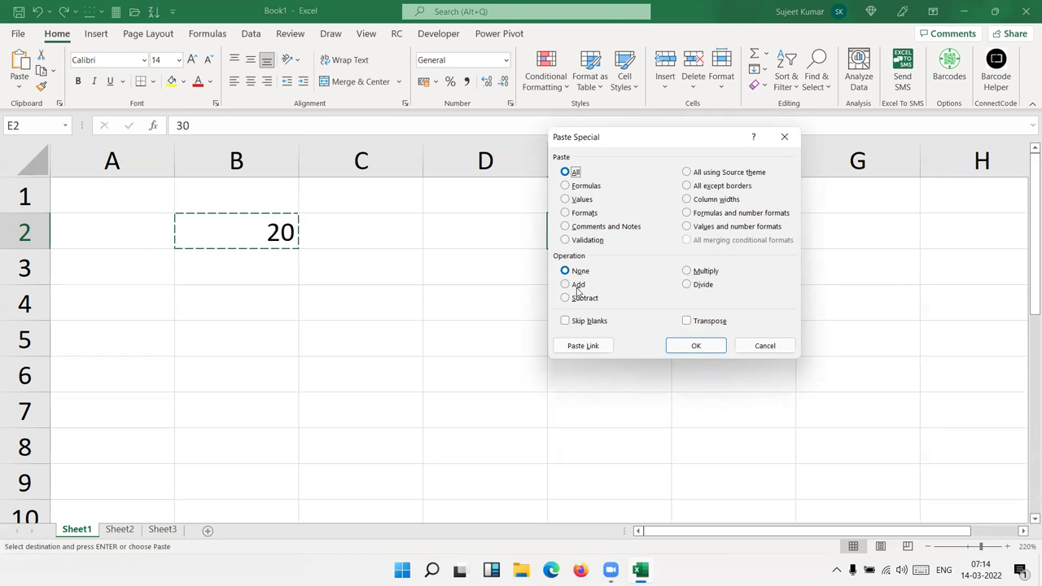
key(ctrl)
key(ctrl)
key(ctrl)
click(701, 272)
drag(682, 140, 835, 140)
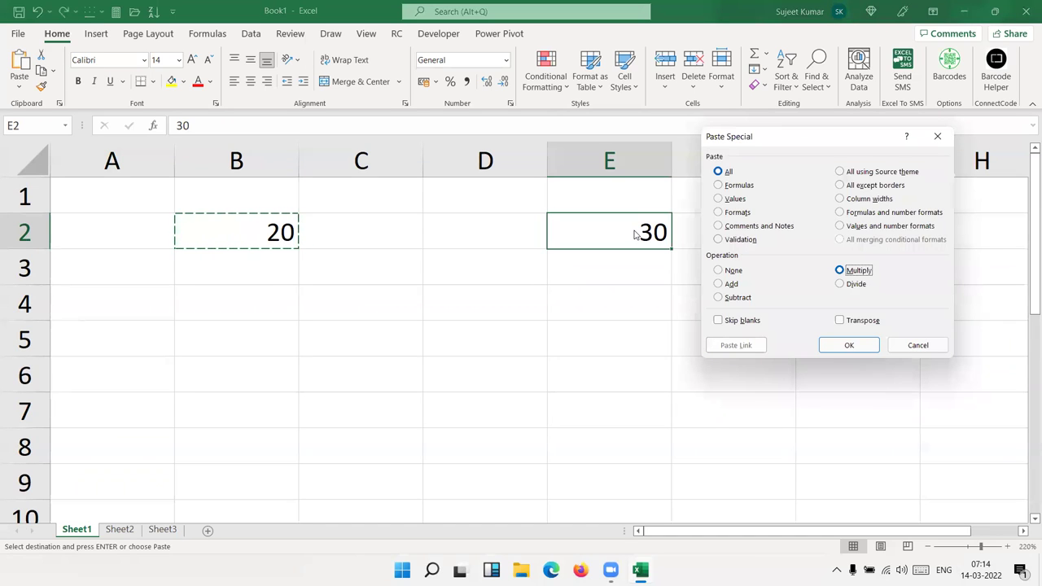
click(825, 346)
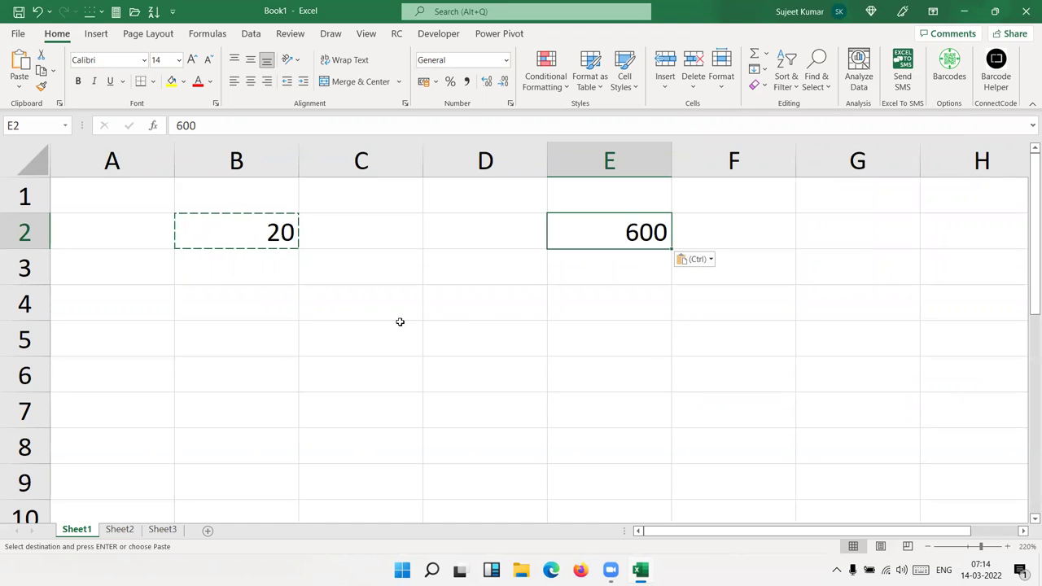
click(399, 326)
- Clear the test values from B1:F4 and return to A1
mouse_move(223, 196)
mouse_down()
mouse_move(461, 301)
mouse_move(699, 298)
mouse_up()
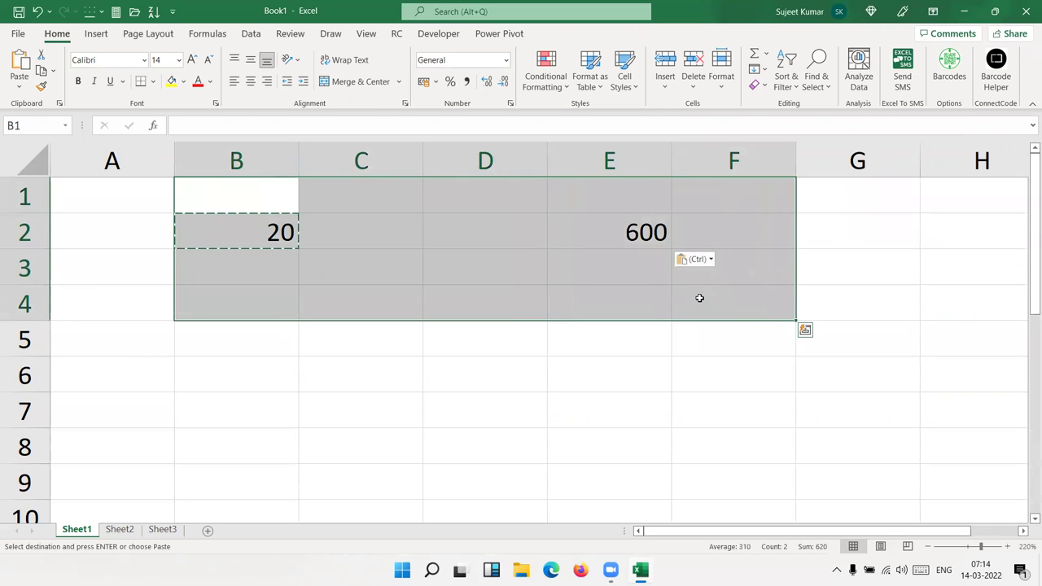
key(Delete)
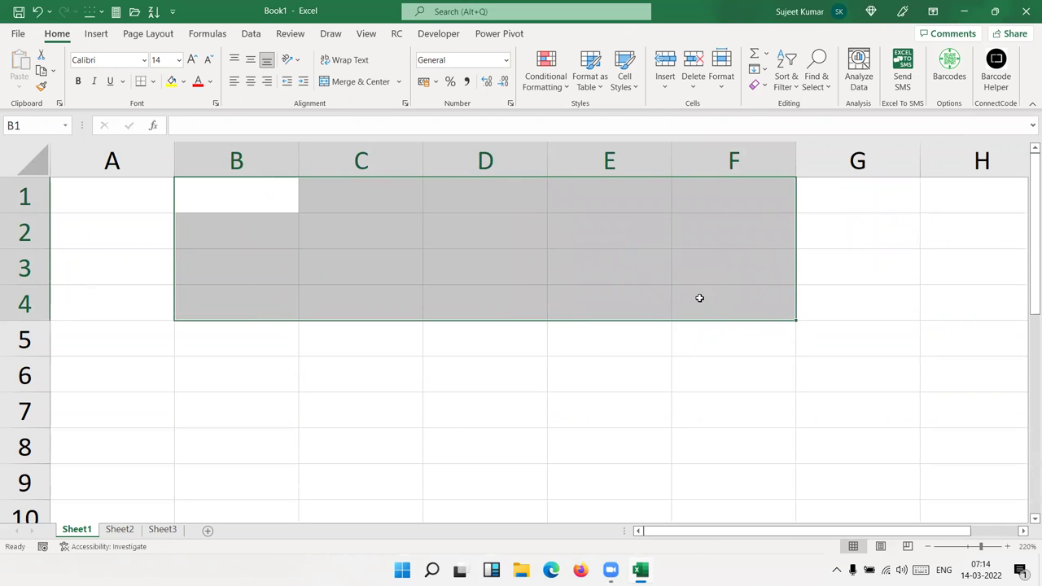
key(ctrl+Home)
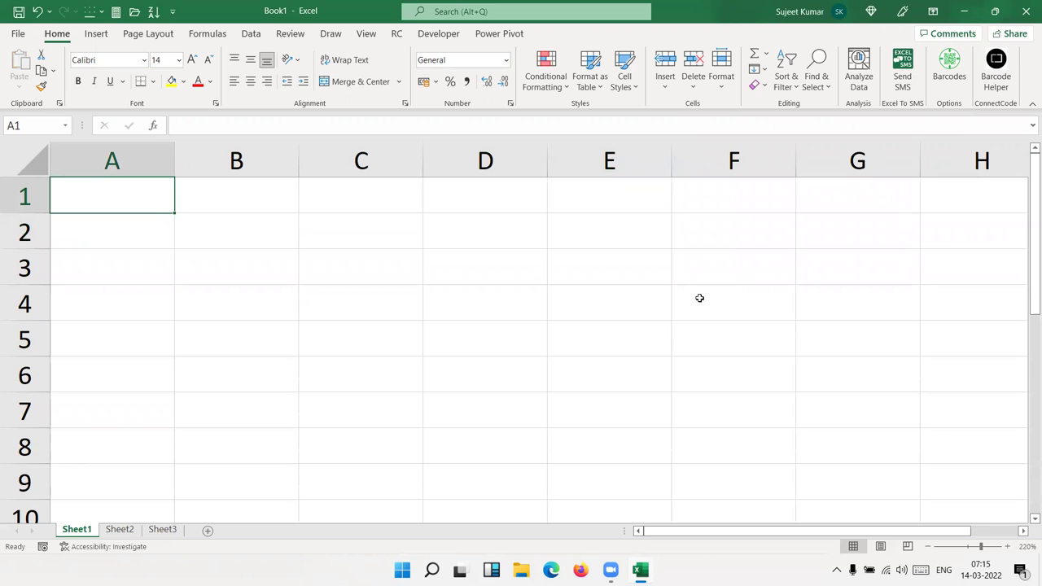
- Enter a Name header in A1 and fill eight names down A2:A9
text(Name)
key(Return)
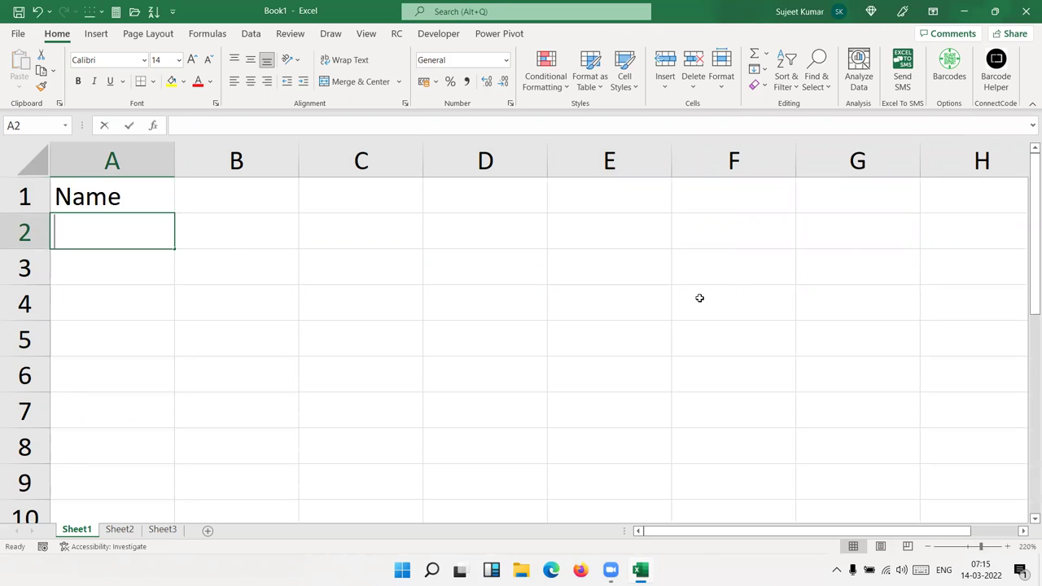
text(Puja)
key(Return)
click(162, 247)
drag(174, 250, 162, 500)
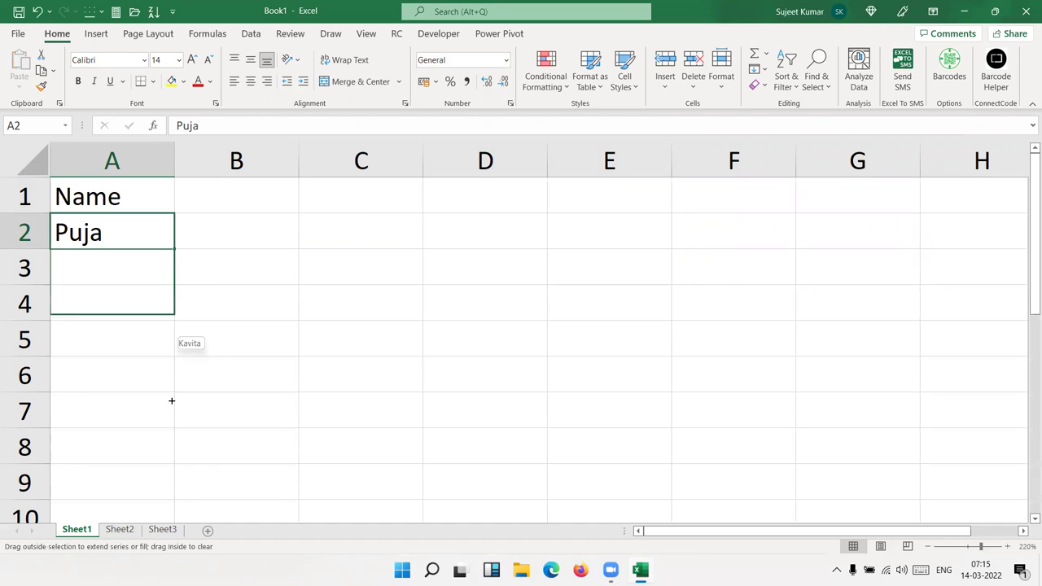
- Add JAN, FEB, MAR month headers across B1:D1
click(230, 197)
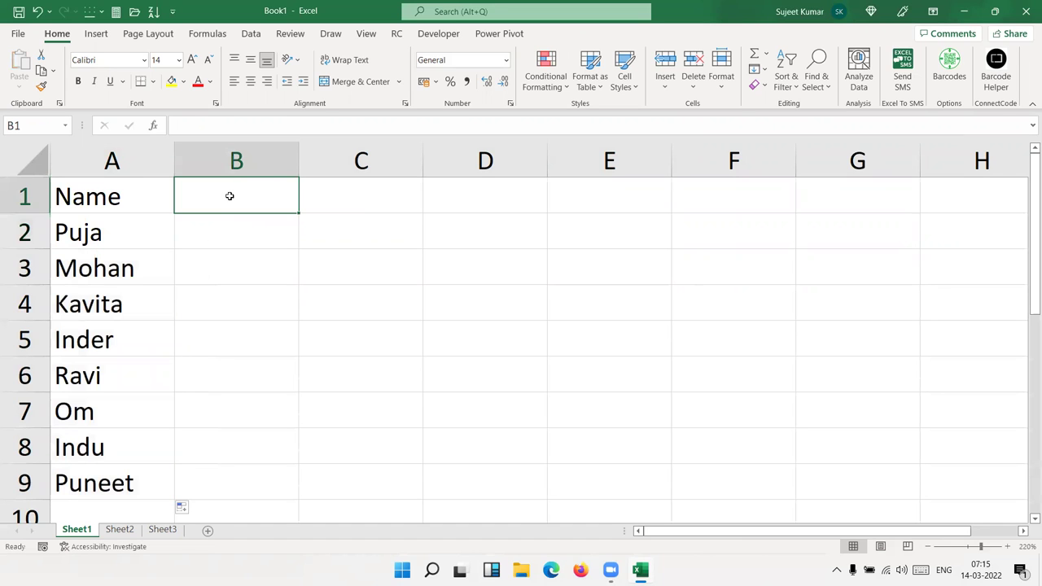
text(JAN)
click(292, 276)
click(268, 208)
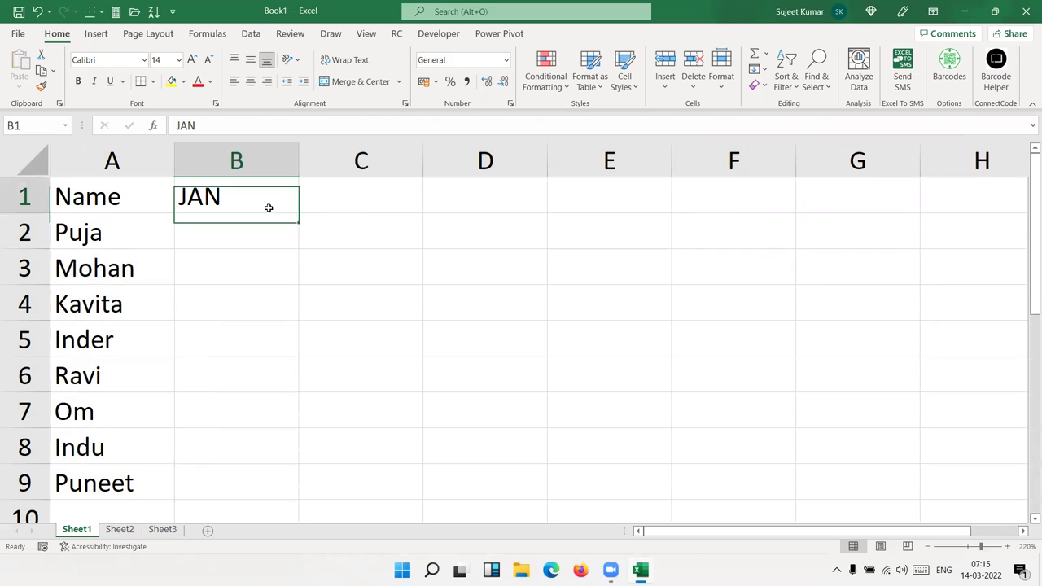
mouse_move(299, 221)
mouse_down()
mouse_move(549, 218)
mouse_move(539, 217)
mouse_up()
click(275, 232)
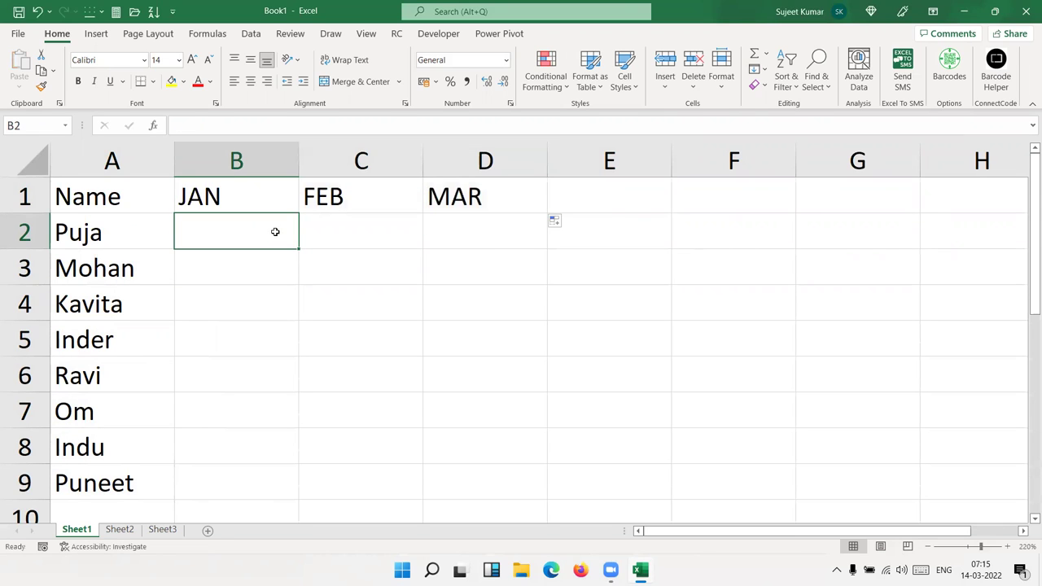
- Fill B2:D9 with =RANDBETWEEN(10,90) random numbers
text(=ra)
key(Down)
key(Down)
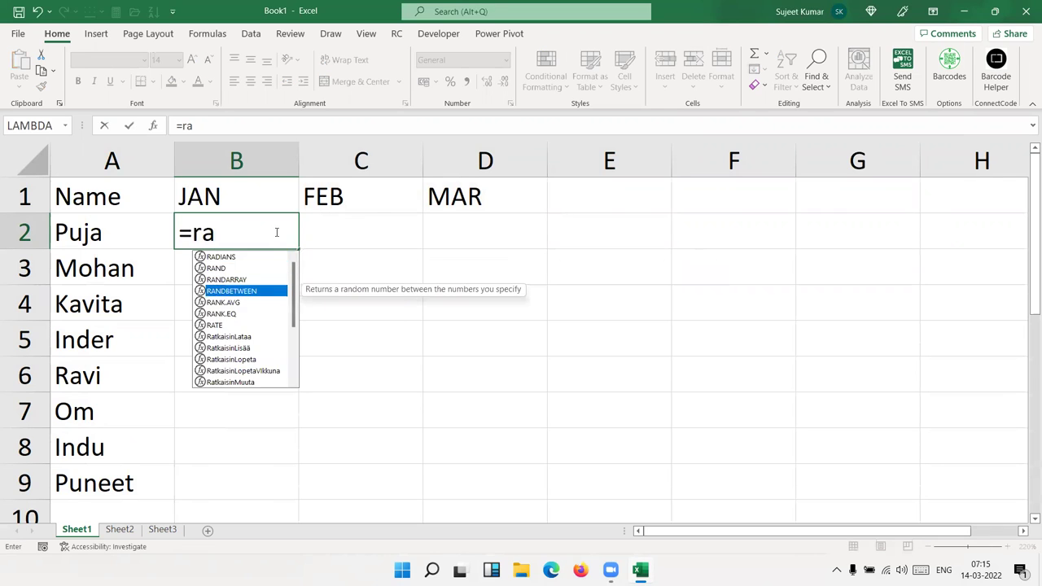
key(Tab)
text(10,90)
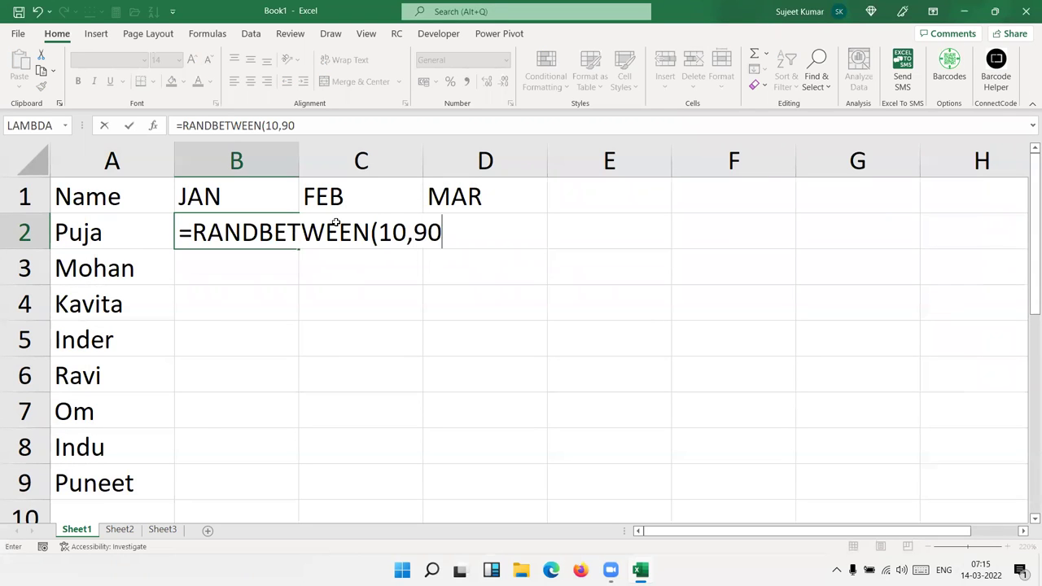
key(Return)
drag(287, 232, 499, 485)
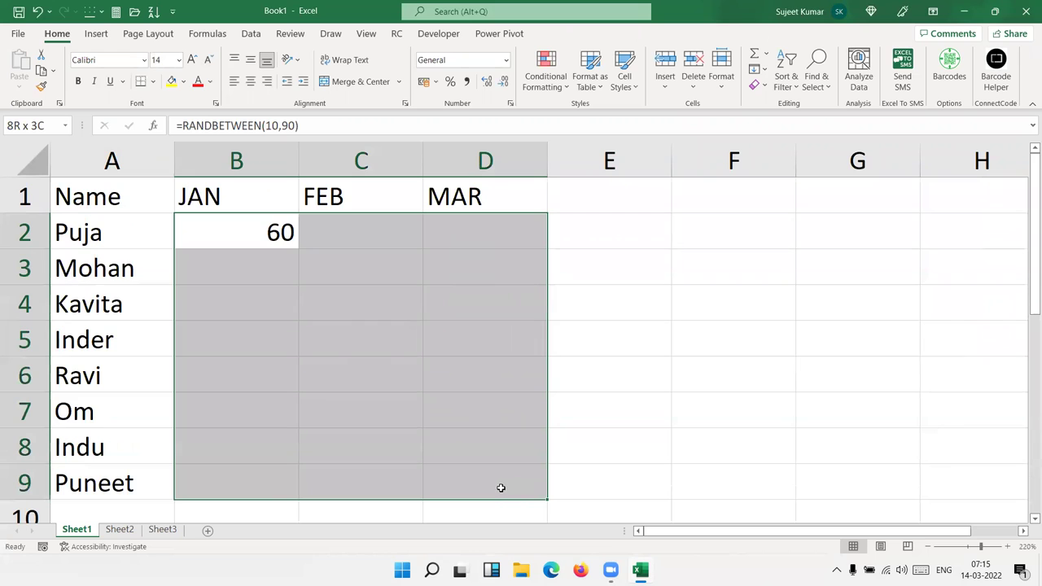
key(F2)
key(ctrl+Return)
- Paste B2:D9 back as values and check B2 holds a fixed 65
key(ctrl+c)
click(14, 81)
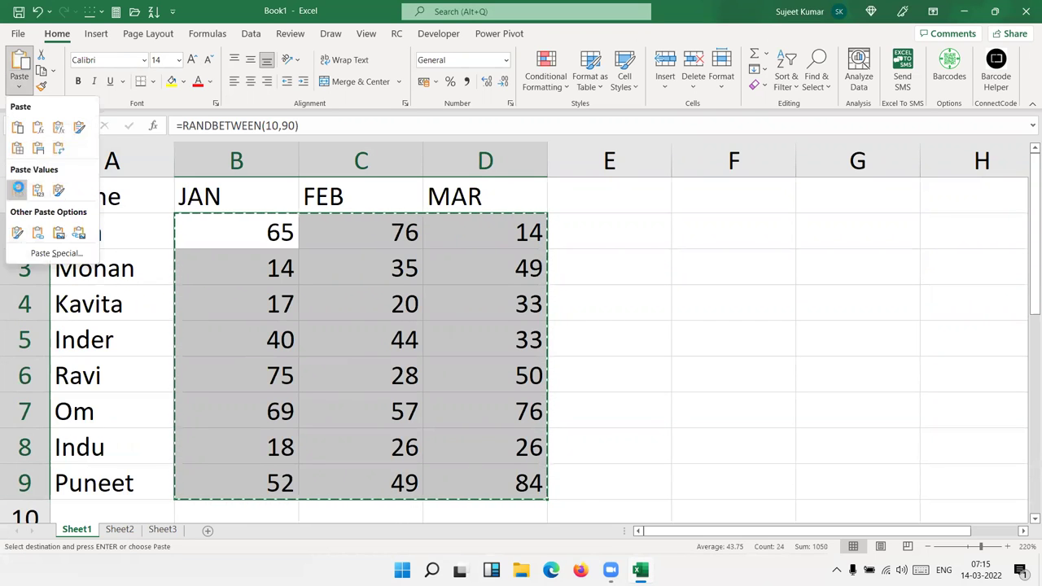
click(15, 189)
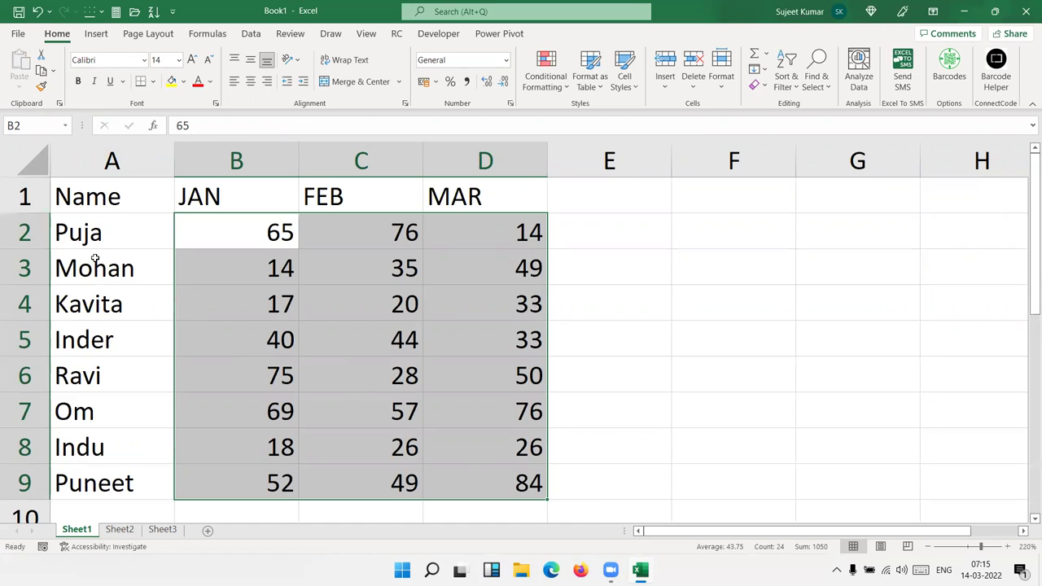
mouse_move(535, 492)
mouse_down()
mouse_move(12, 402)
mouse_move(27, 195)
mouse_up()
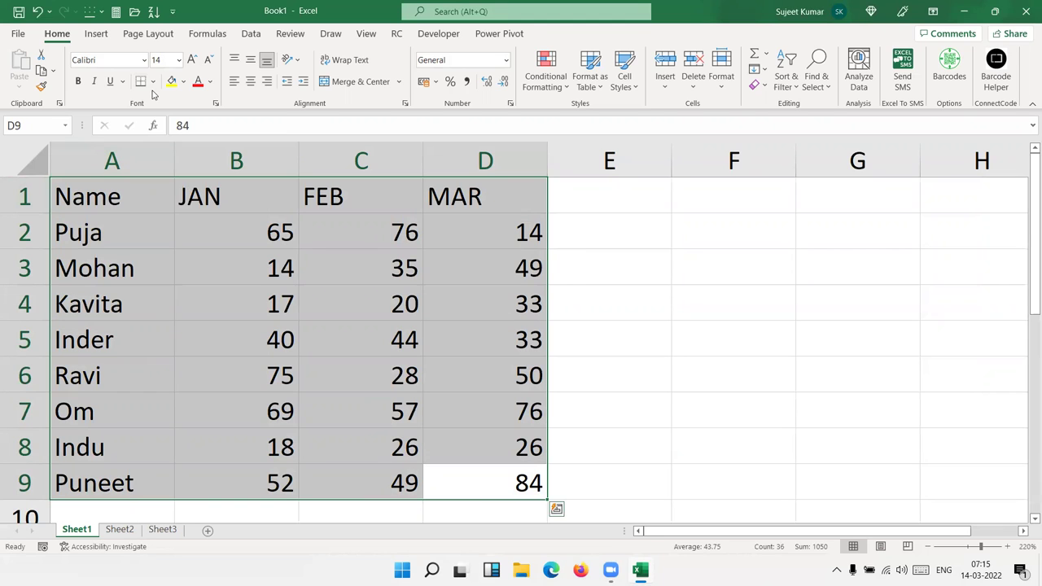
drag(262, 233, 505, 492)
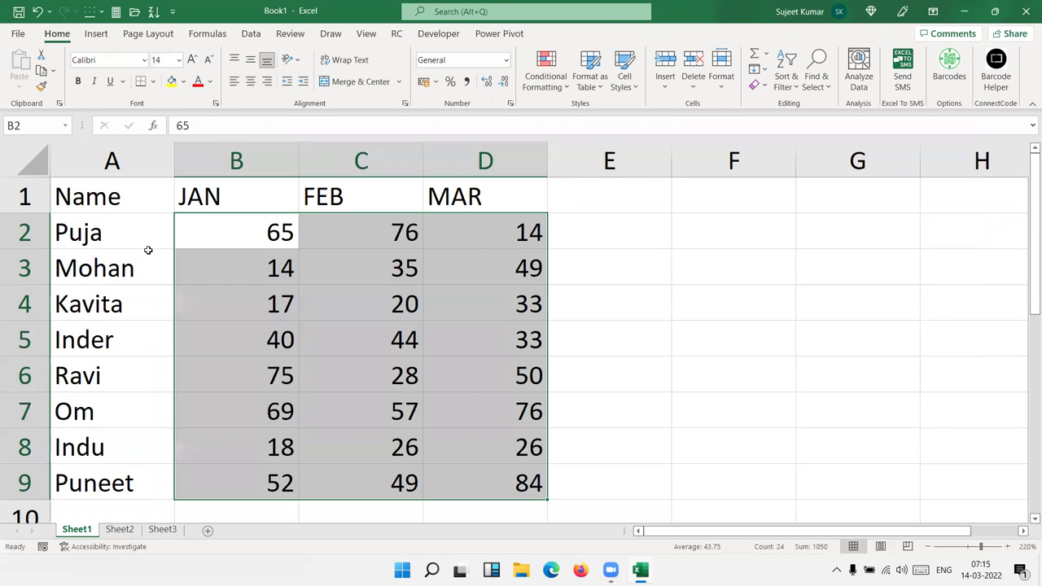
click(279, 240)
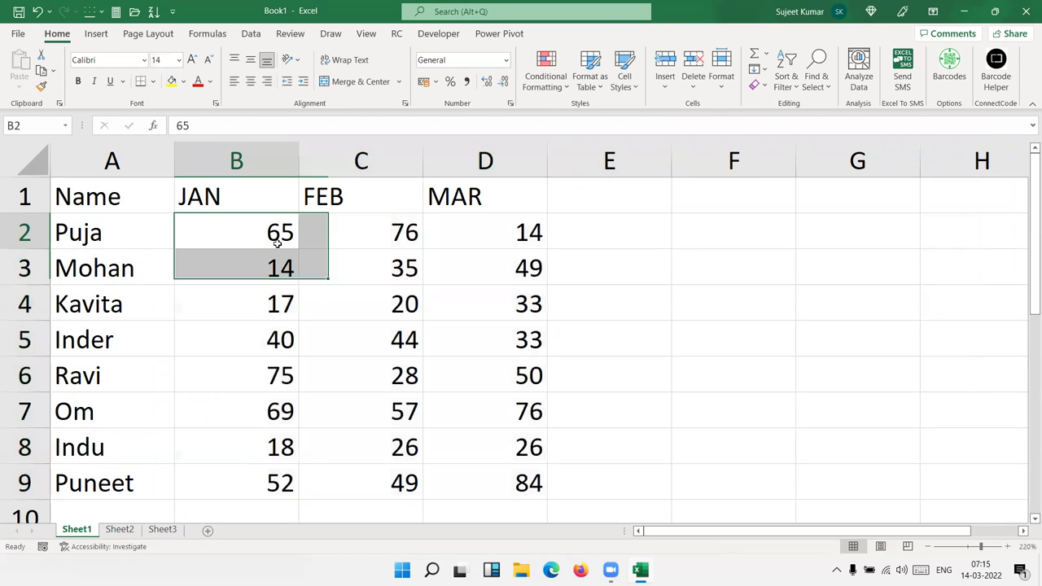
click(434, 239)
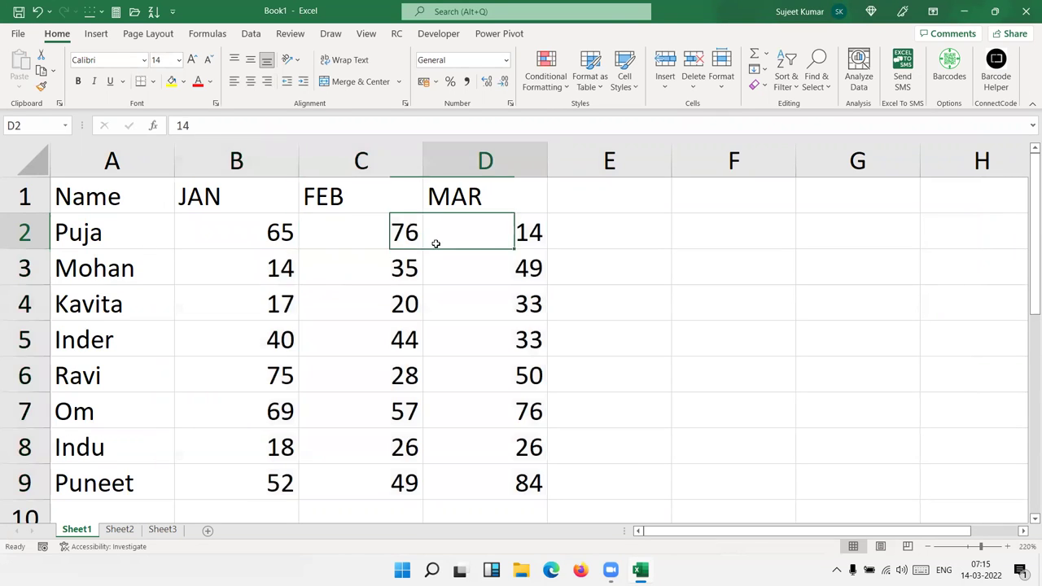
click(278, 235)
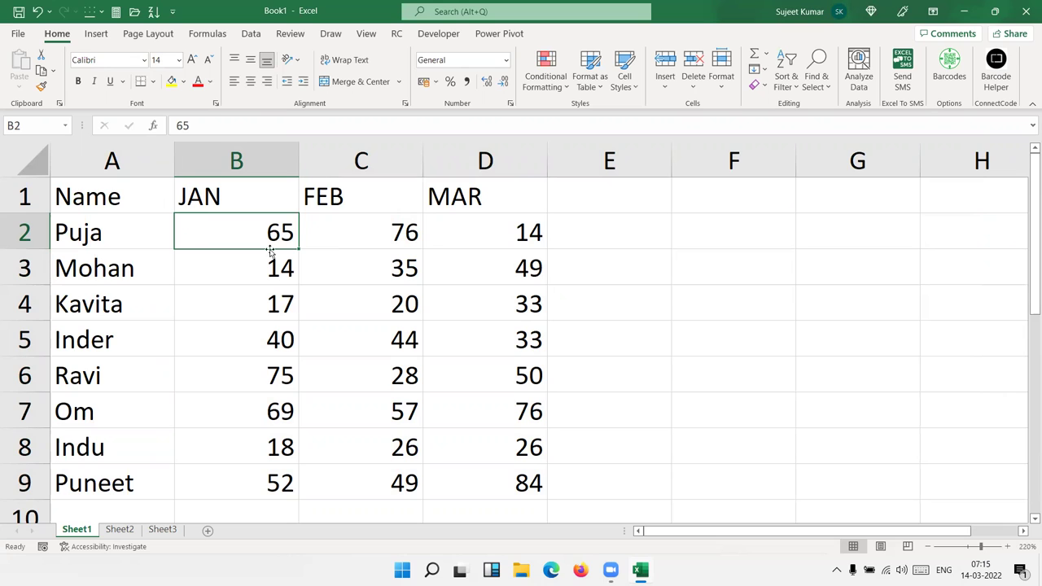
- Enter the divisor 70 in cell F3
click(709, 267)
text(70)
key(Return)
- Trial =65/70 as a percentage in B2, undo it, and copy F3's 70
click(266, 230)
text(=65/70)
key(ctrl+Return)
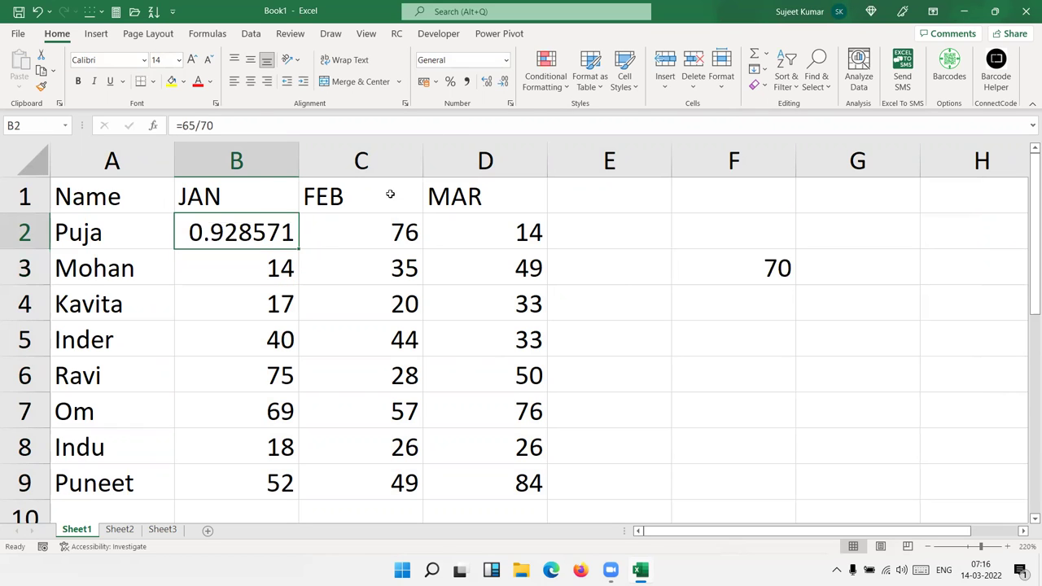
click(449, 82)
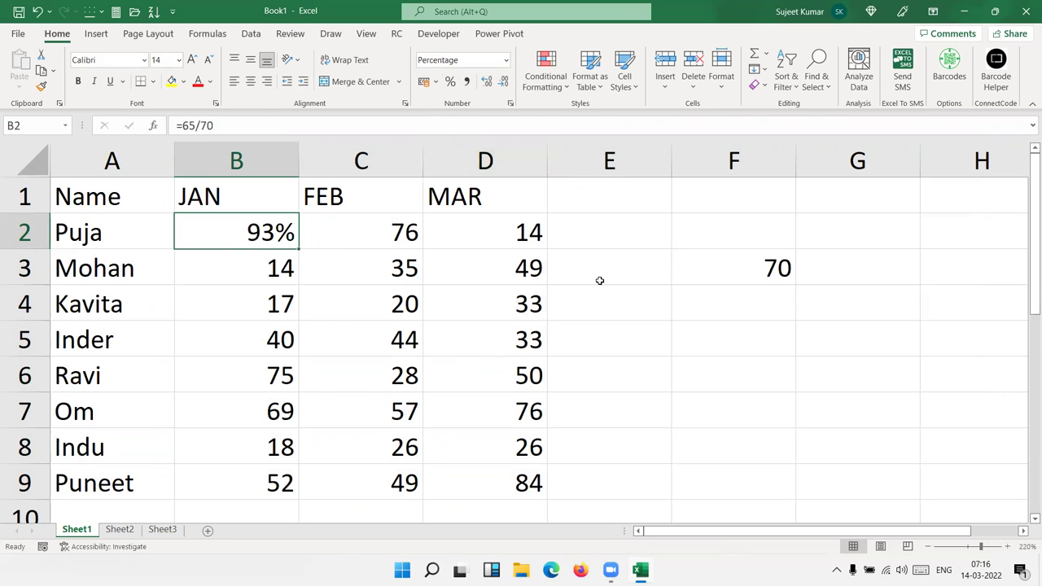
key(ctrl+z)
key(ctrl+z)
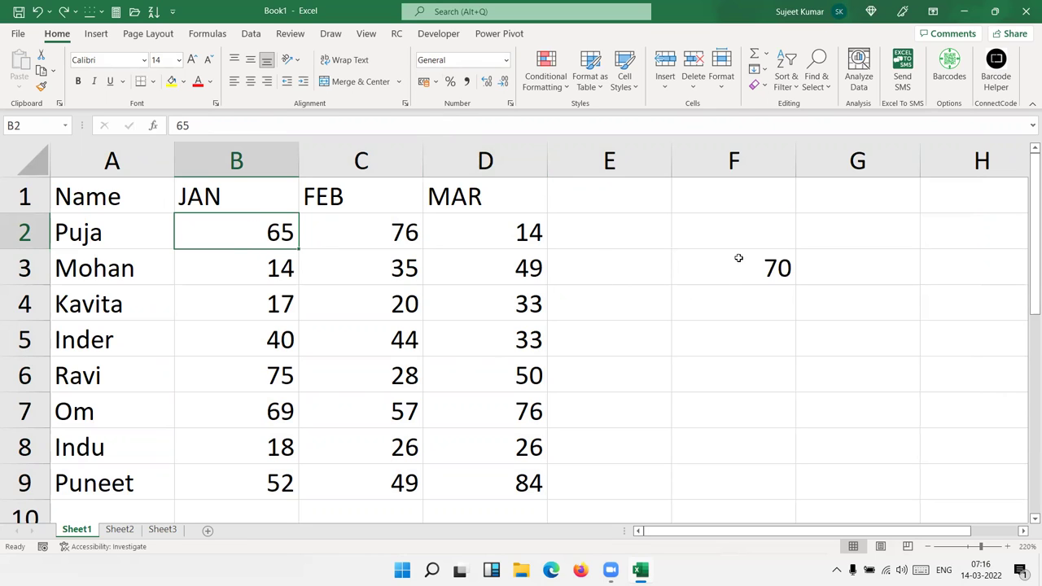
click(759, 265)
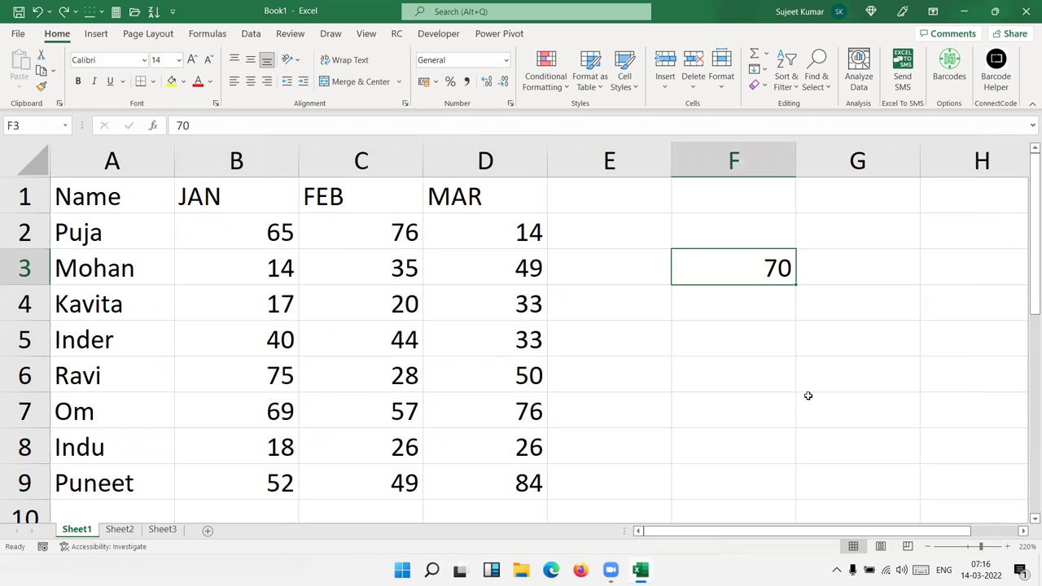
key(ctrl+c)
drag(525, 485, 256, 239)
right_click(255, 239)
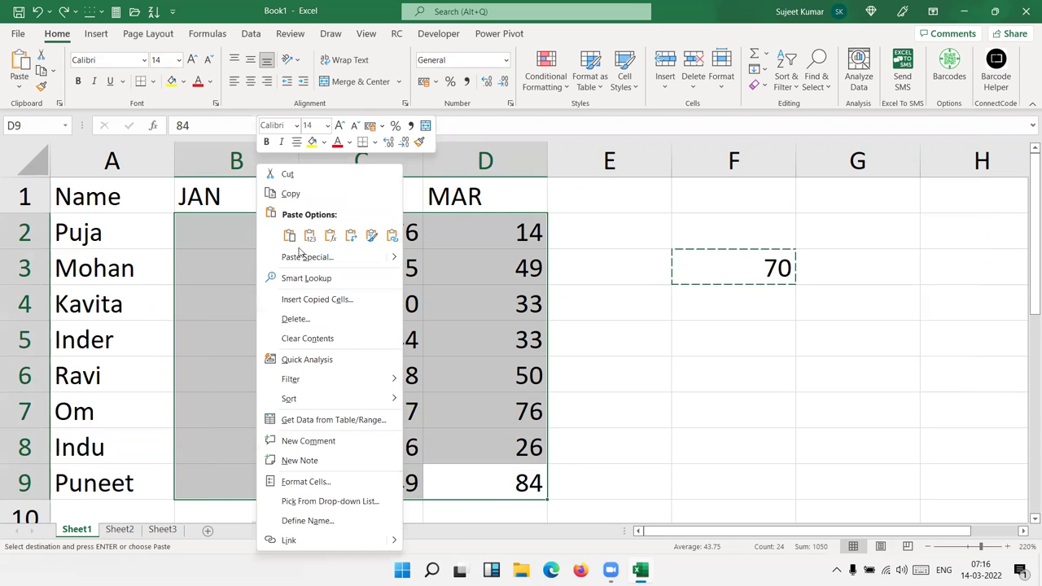
click(303, 256)
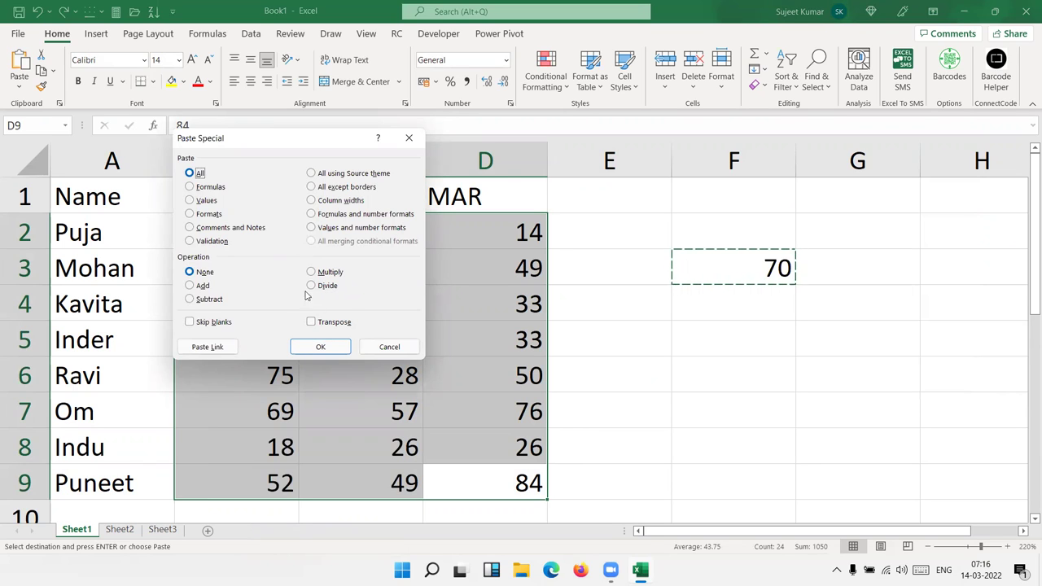
click(313, 286)
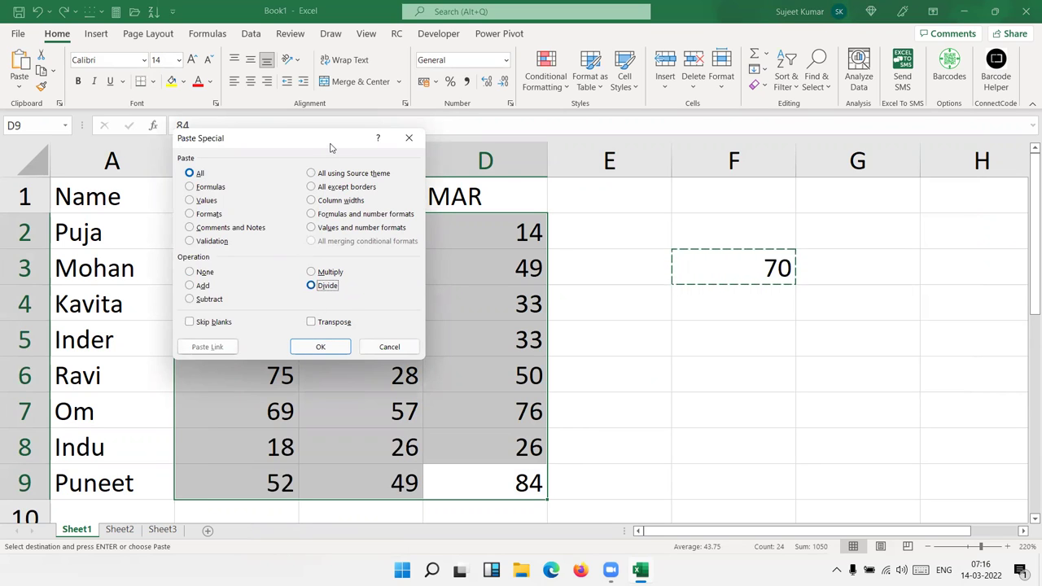
drag(332, 147, 563, 272)
click(544, 475)
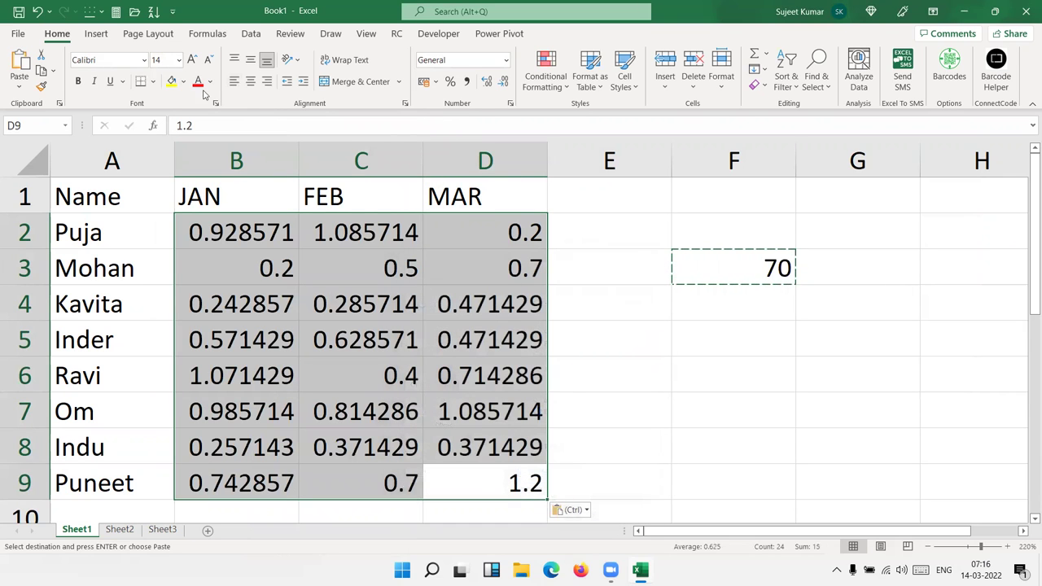
click(449, 81)
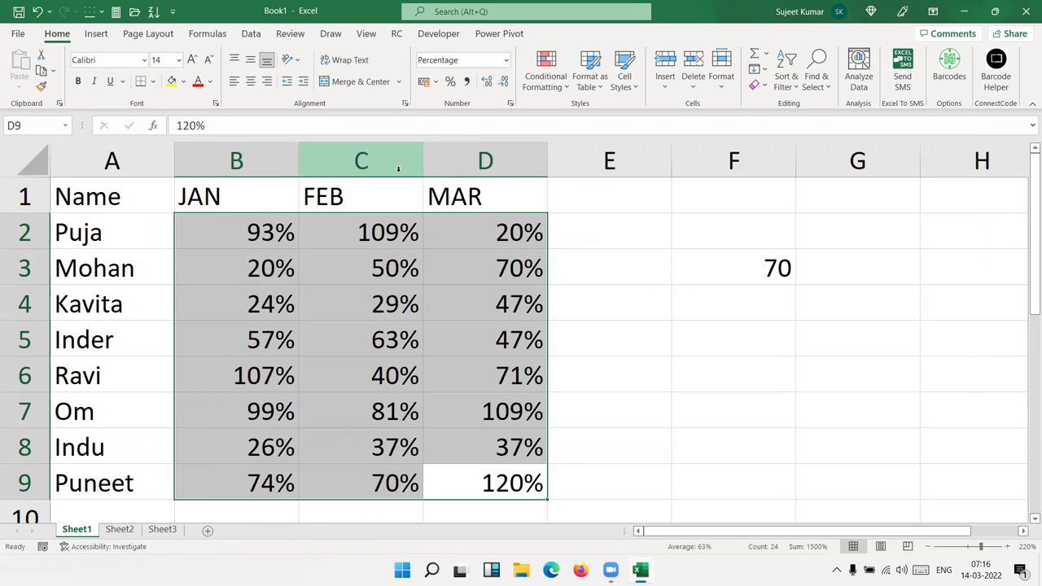
key(ctrl+z)
key(ctrl+z)
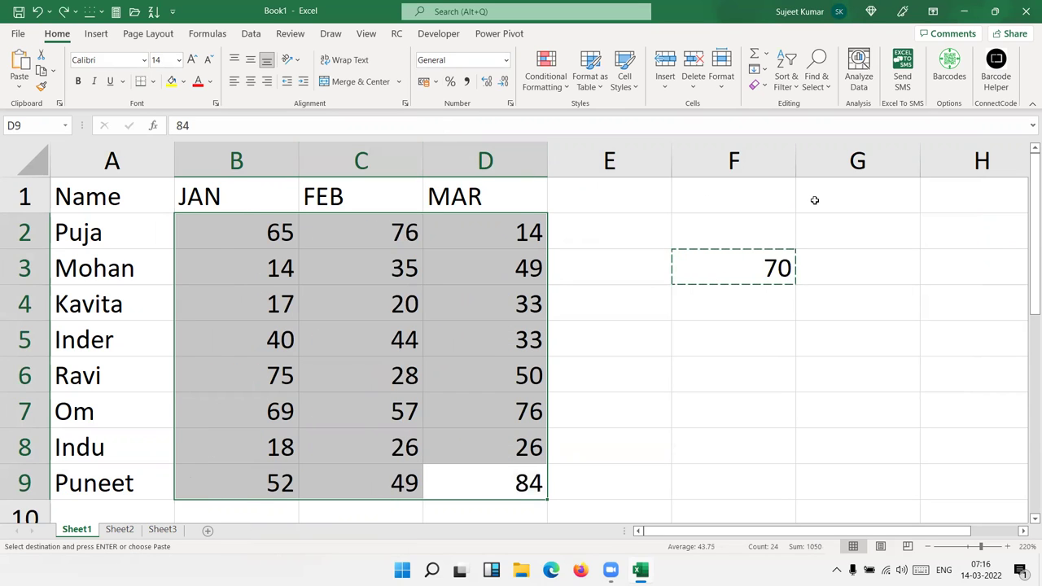
click(215, 199)
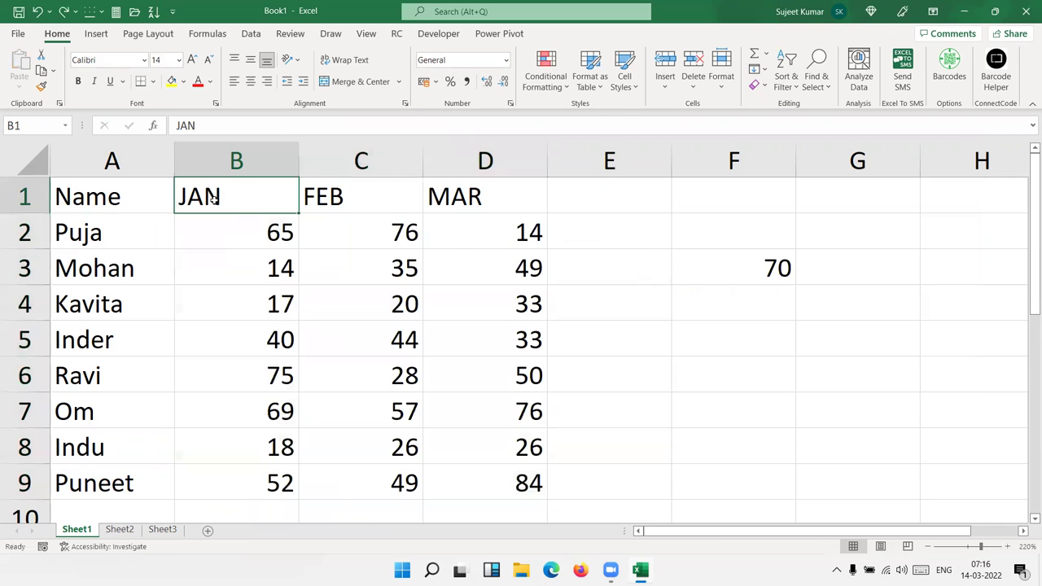
- Copy the B1:D9 month columns into F1:H9
drag(214, 198, 521, 482)
key(ctrl+c)
click(727, 205)
key(Return)
- Fill F2:H9 with the formula =RANDBETWEEN(10,90)
click(745, 223)
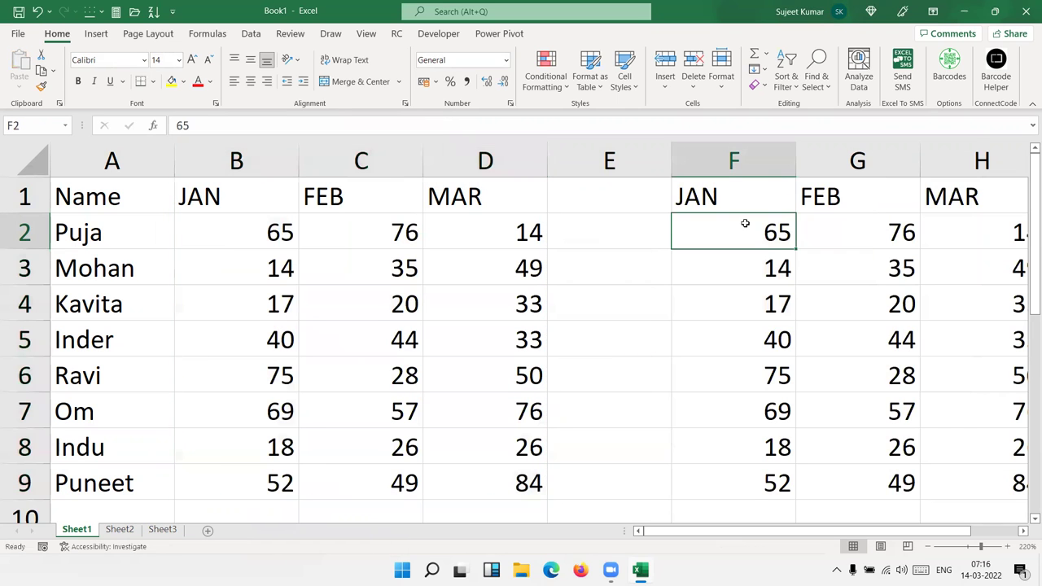
text(=ra)
key(Down)
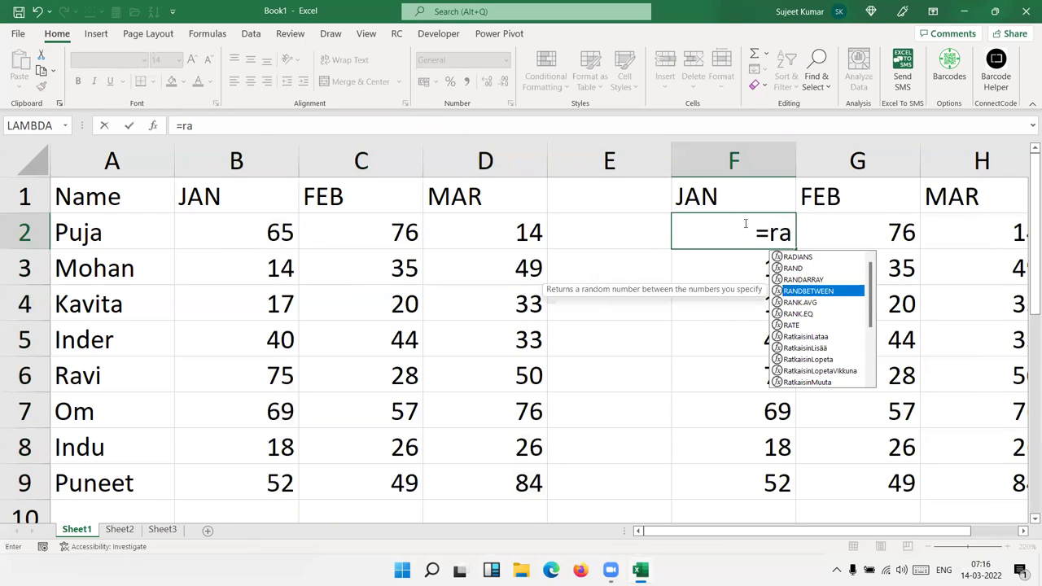
key(Tab)
text(10,9)
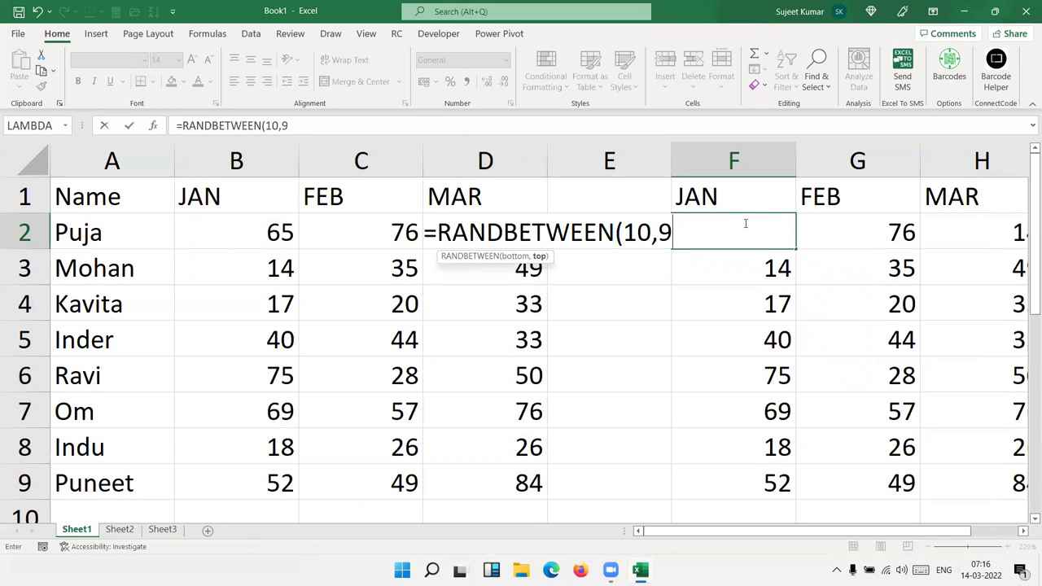
text(0)
key(Return)
click(745, 223)
key(shift+Right)
key(shift+Right)
key(ctrl+shift+Down)
key(ctrl+r)
key(ctrl+d)
- Convert F2:H9 to fixed values with Paste Values
key(ctrl+c)
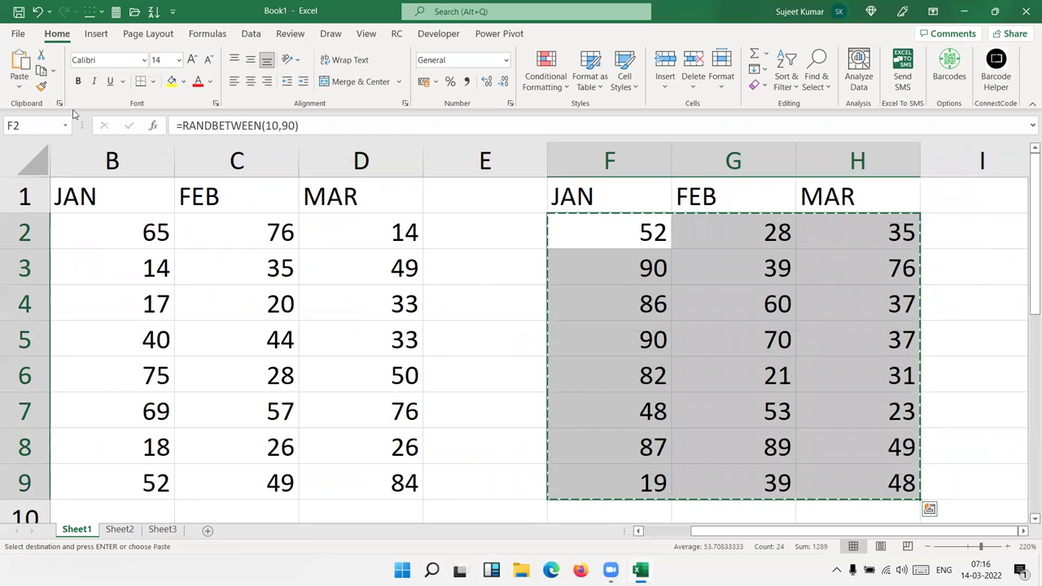
click(18, 86)
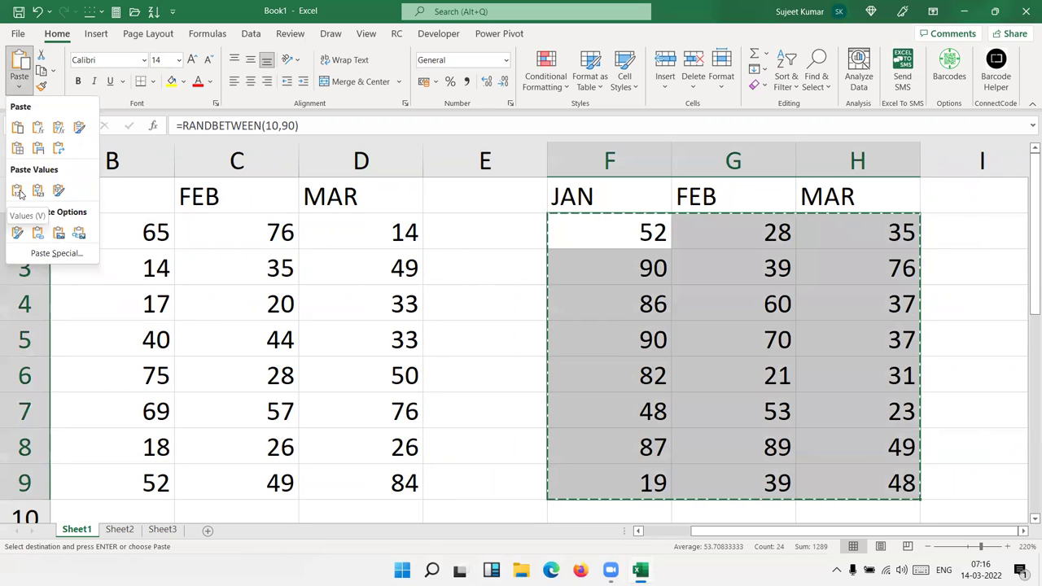
click(17, 189)
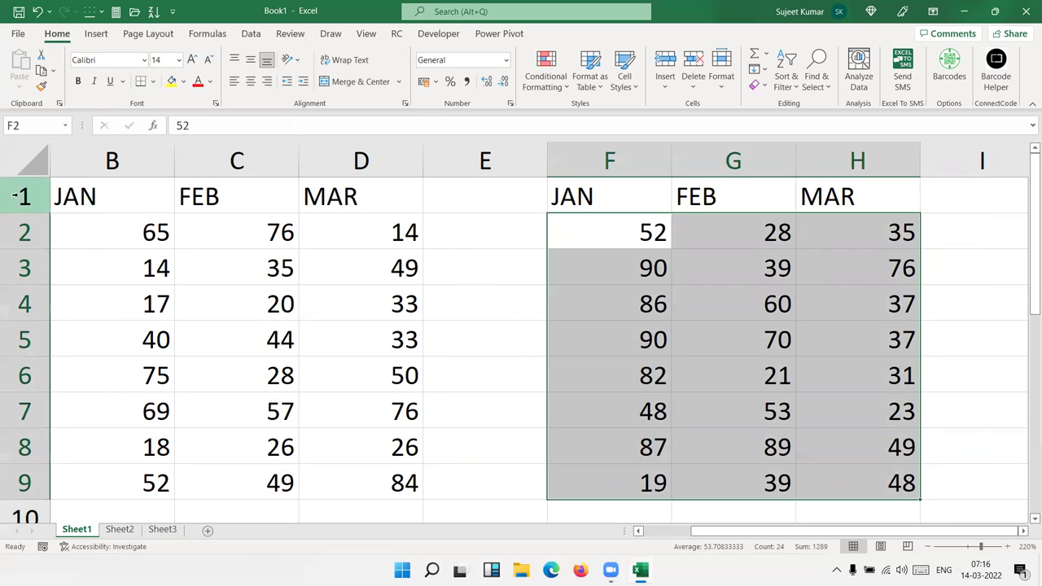
key(Left)
key(Left)
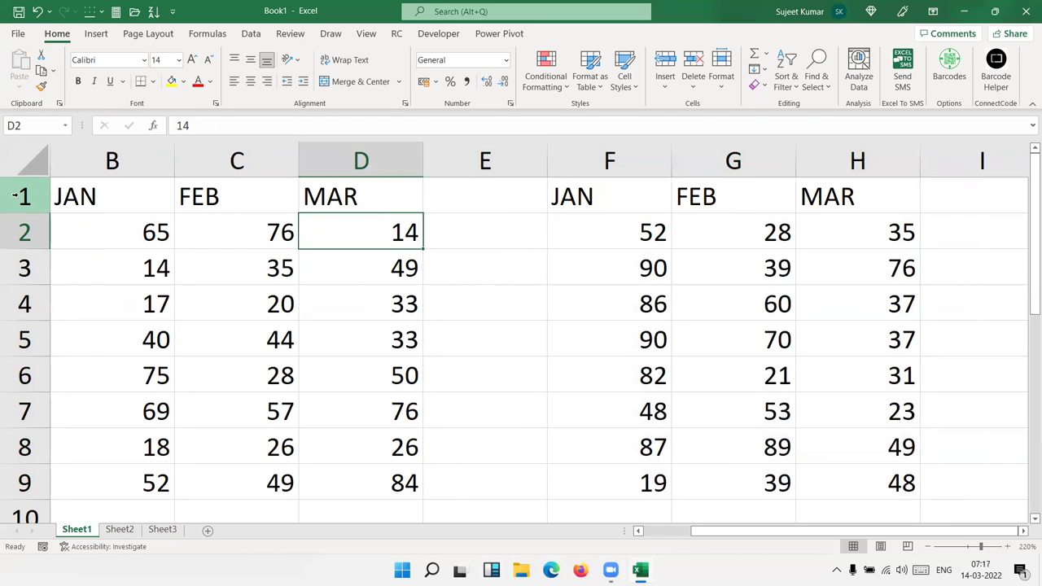
- Select and copy the second table's numbers in F2:H9
key(Left)
key(Left)
key(Left)
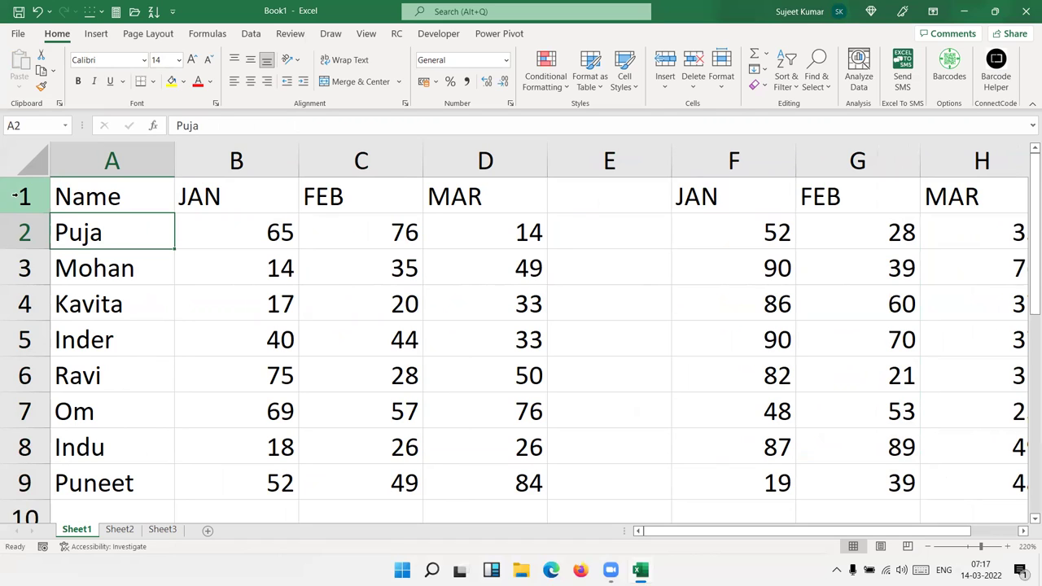
key(ctrl+shift+Down)
key(Up)
key(ctrl+shift+Right)
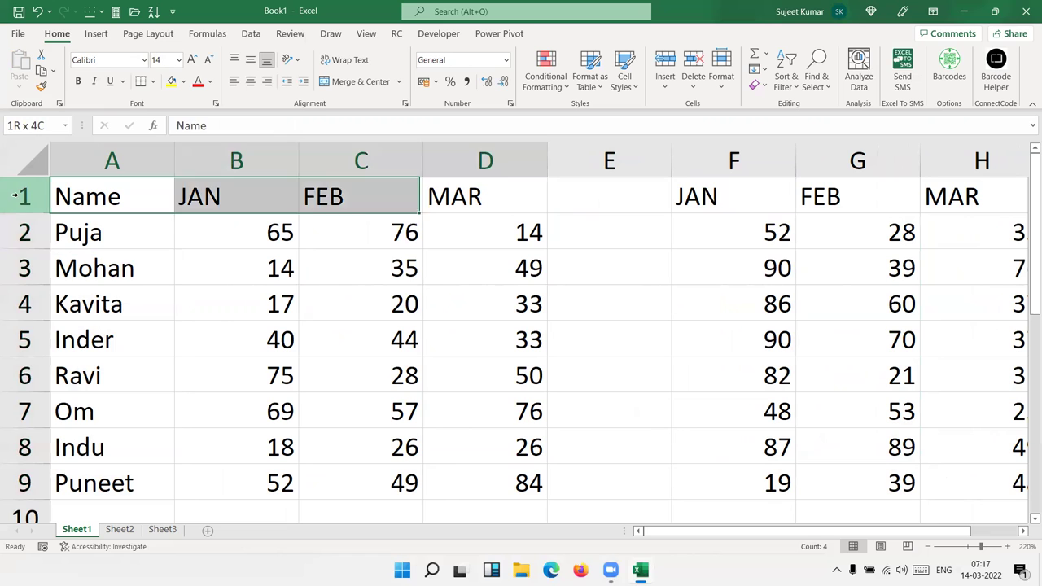
key(Right)
key(Right)
key(ctrl+shift+Down)
key(Up)
key(ctrl+shift+Right)
key(Down)
key(ctrl+shift+Right)
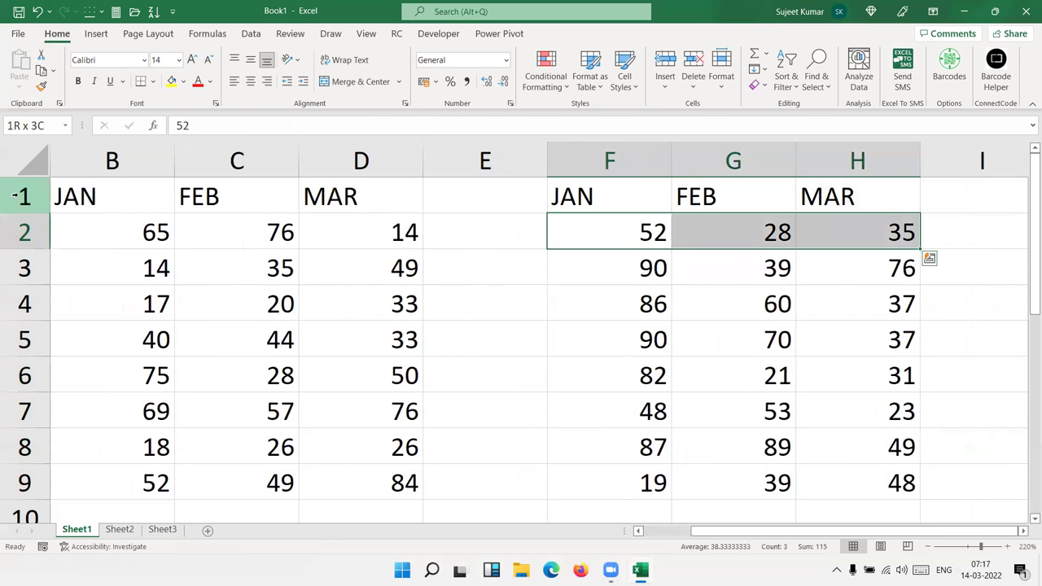
key(ctrl+shift+Down)
key(ctrl+c)
- Paste Special Divide into B2:D9 and format the results as percentages
key(Left)
key(Left)
key(Left)
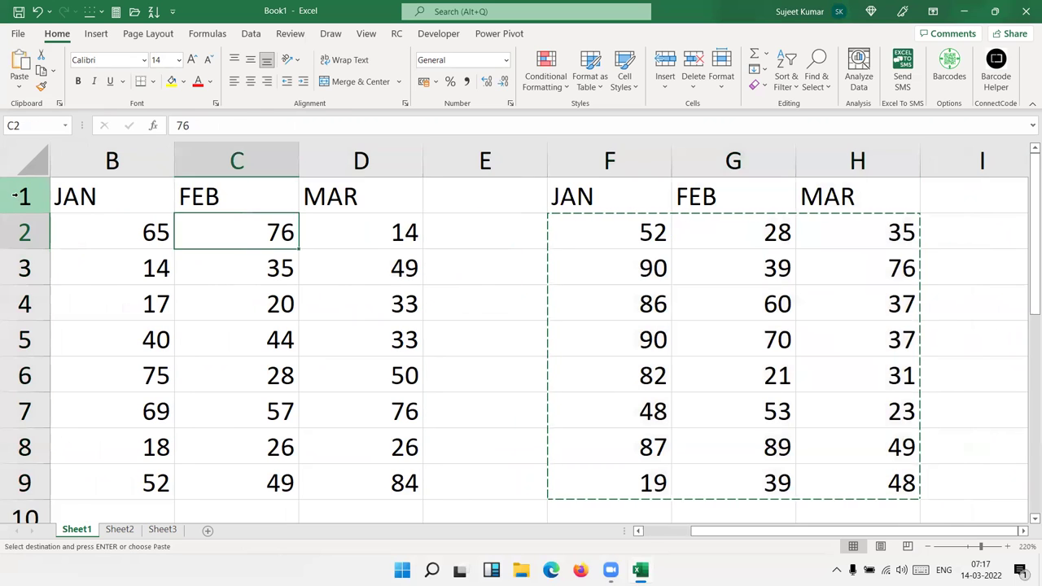
key(Left)
key(Left)
key(Right)
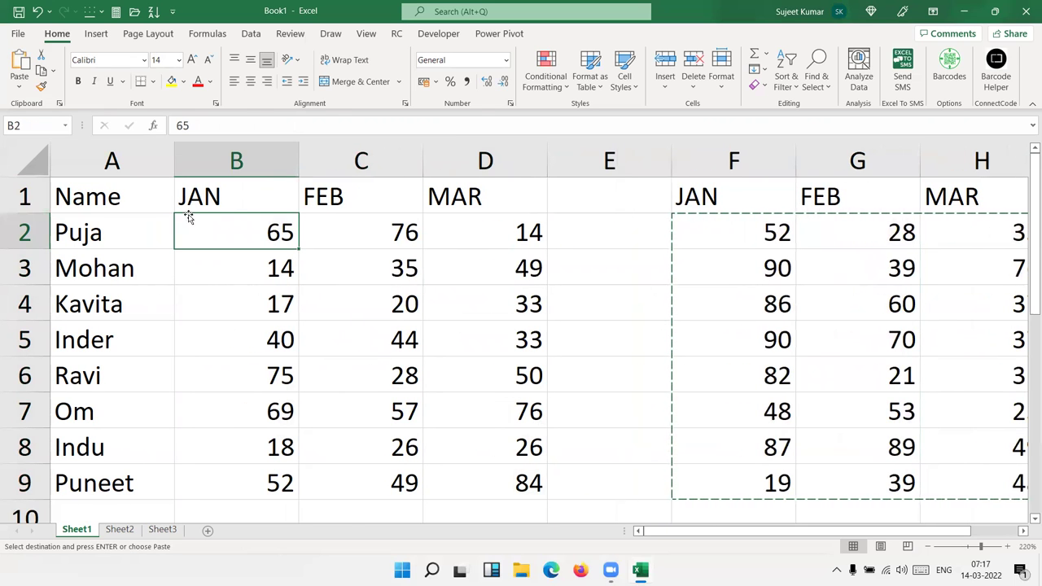
right_click(207, 230)
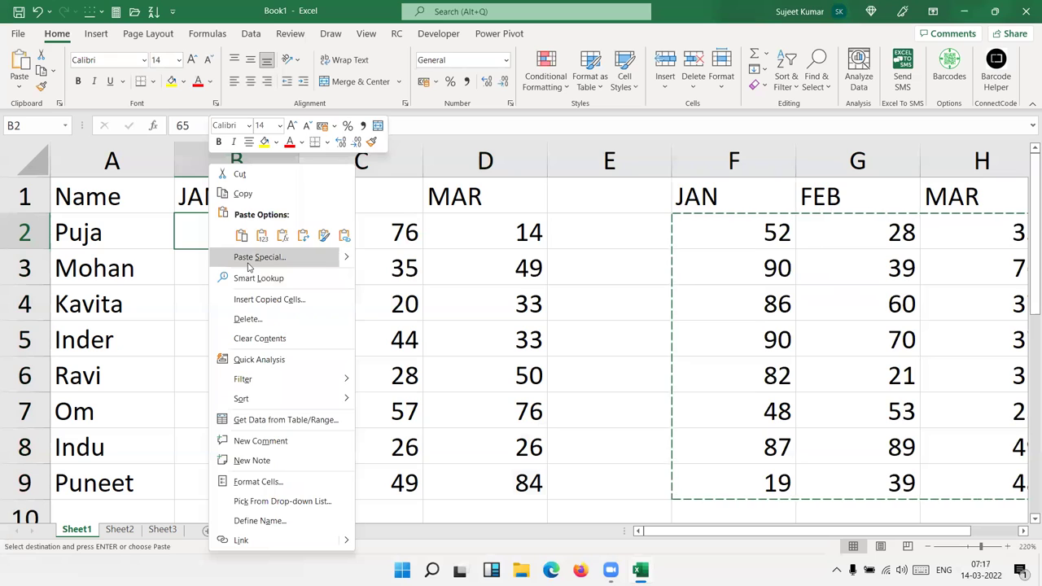
click(256, 256)
click(277, 294)
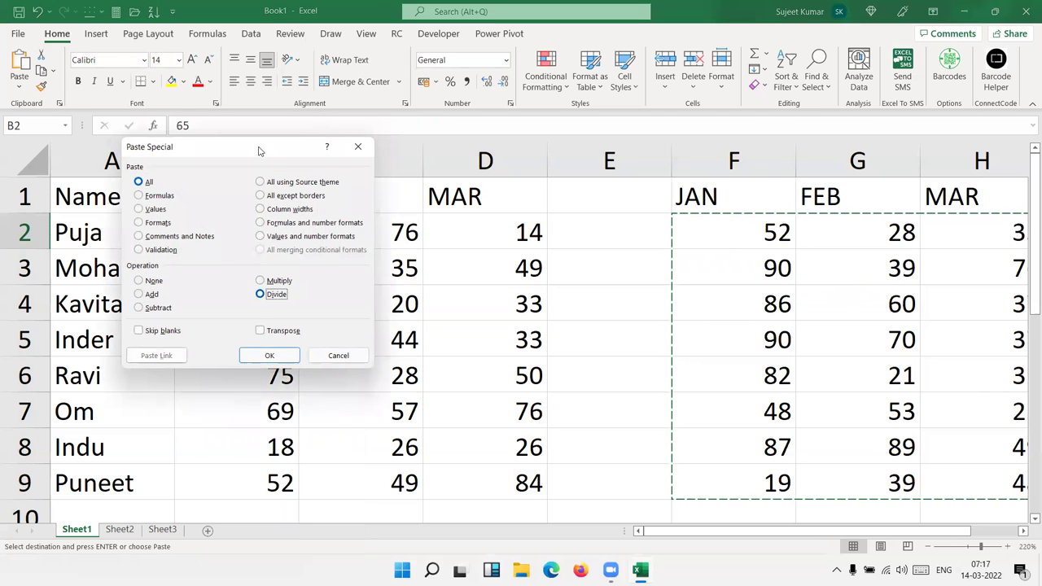
drag(262, 154, 500, 290)
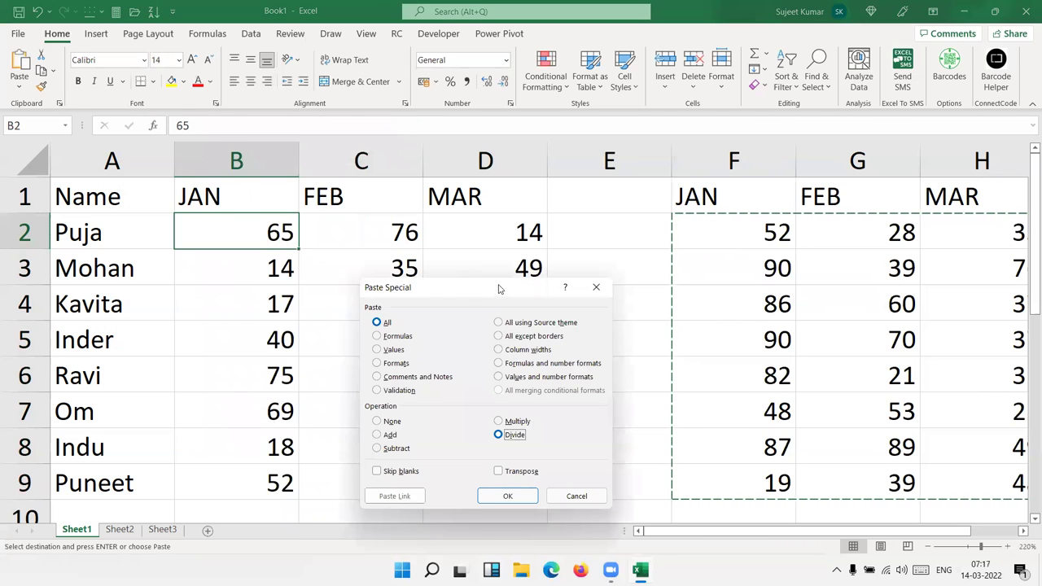
click(732, 234)
click(390, 232)
click(524, 218)
click(509, 496)
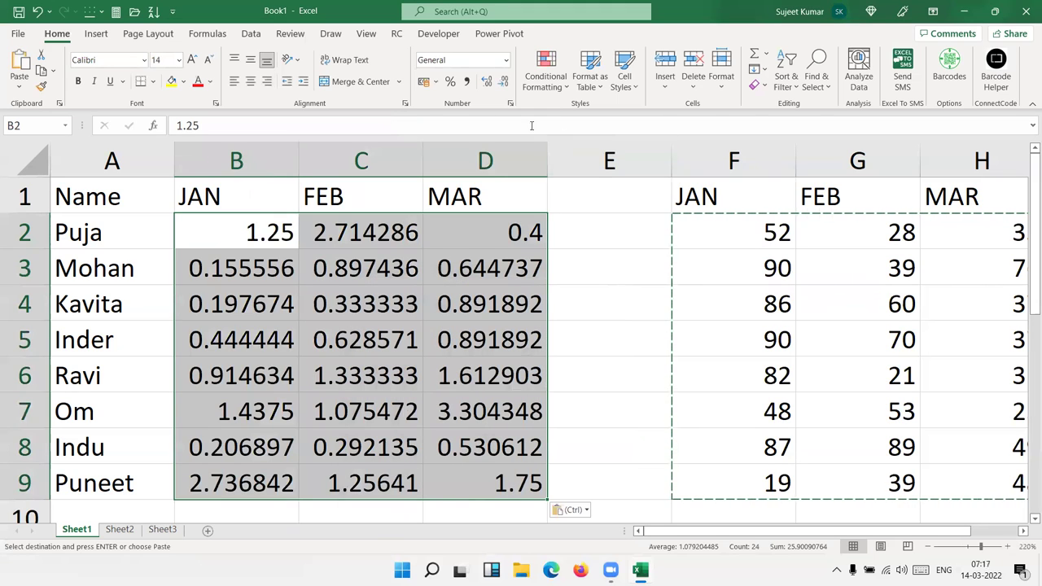
click(450, 81)
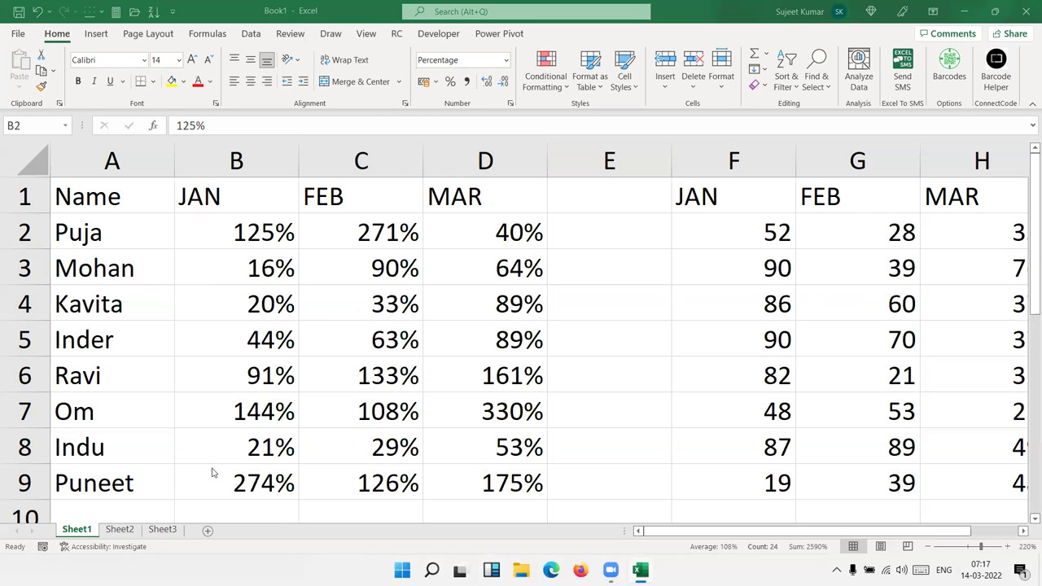
- Select the percentage results in B2:D9
key(ctrl+shift+Right)
key(ctrl+shift+Down)
- On Sheet2, enter the heading Sales in A1
click(118, 530)
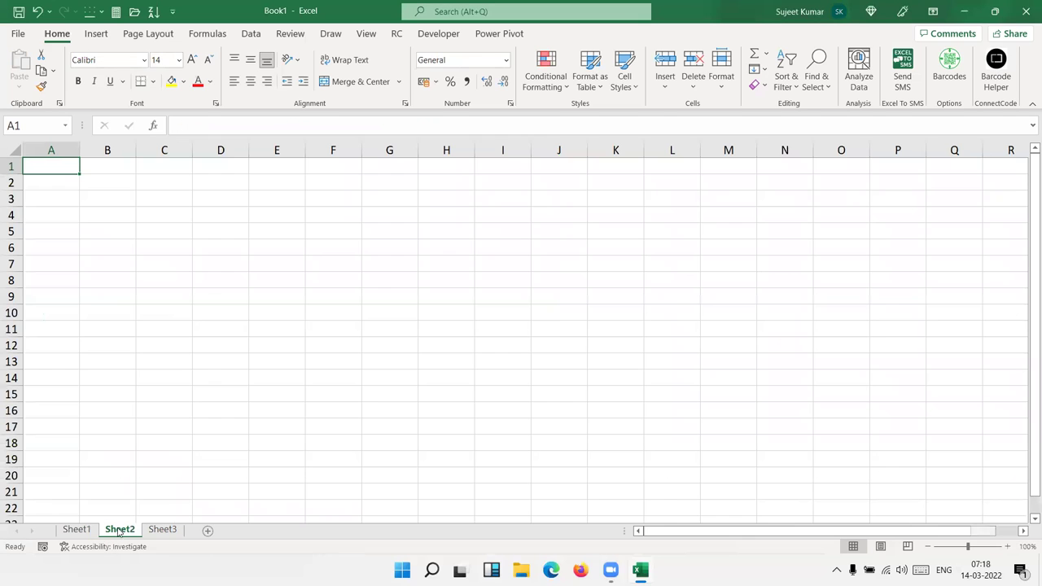
text(Sales)
key(Return)
- Fill A2:A49 with =RANDBETWEEN(10,90) random numbers
text(=r)
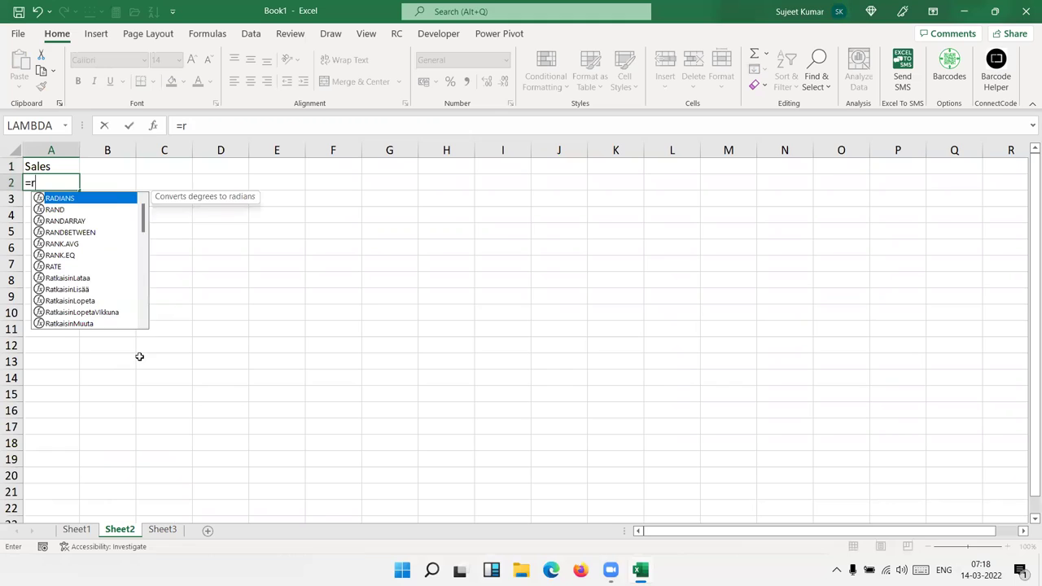
text(a)
key(Down)
key(Down)
key(Down)
key(Tab)
text(41)
key(BackSpace)
key(BackSpace)
text(10,90)
key(Return)
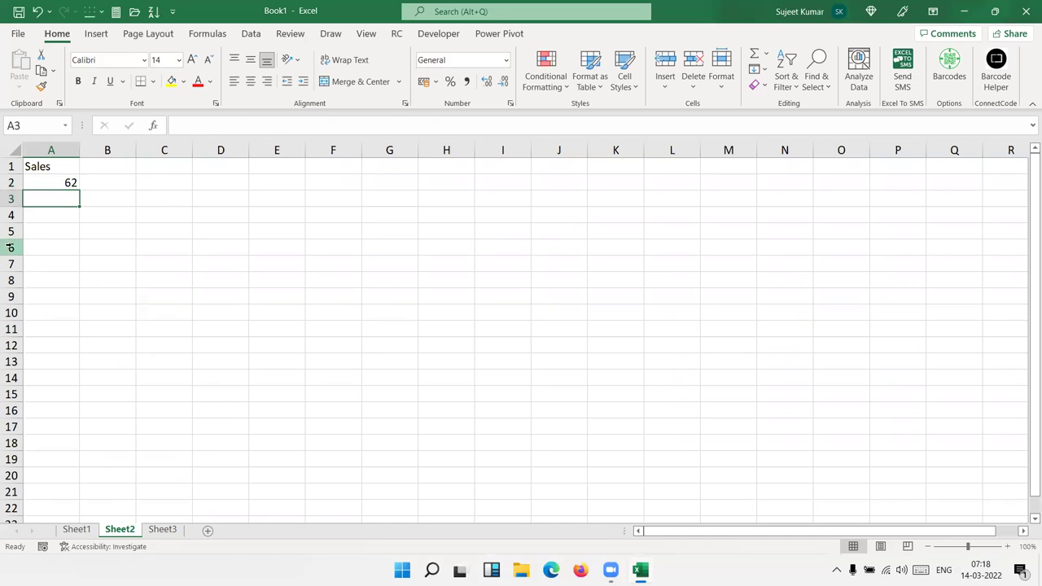
drag(67, 179, 27, 531)
key(ctrl+d)
- Convert the A2:A49 random numbers to fixed values with Paste Values
key(ctrl+c)
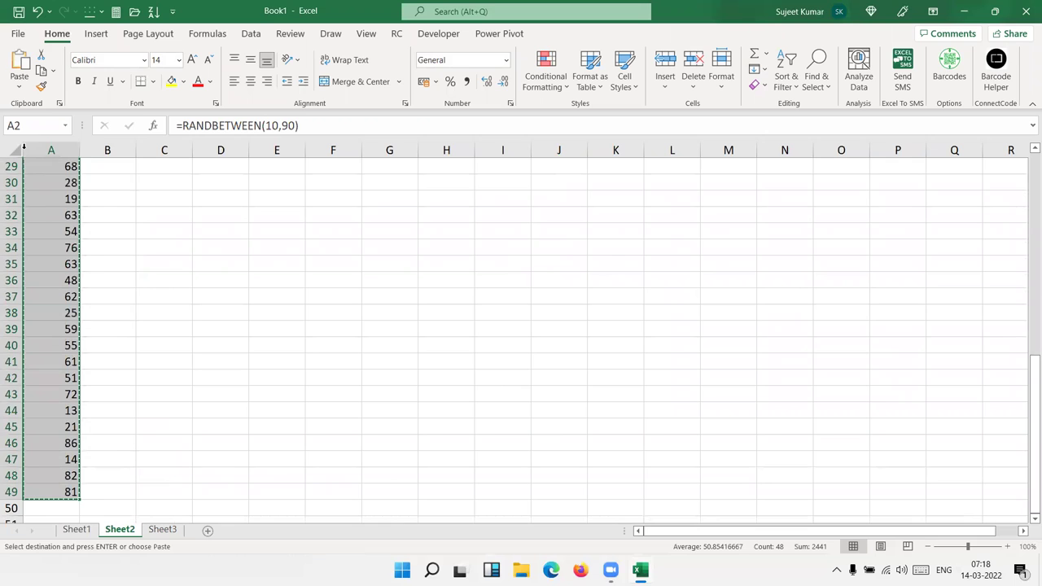
click(19, 86)
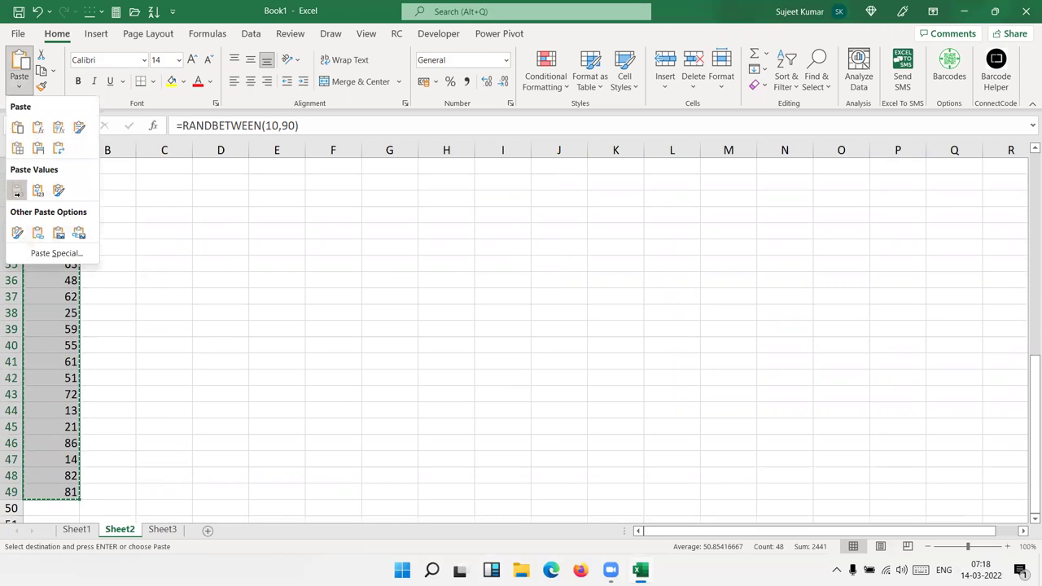
click(17, 191)
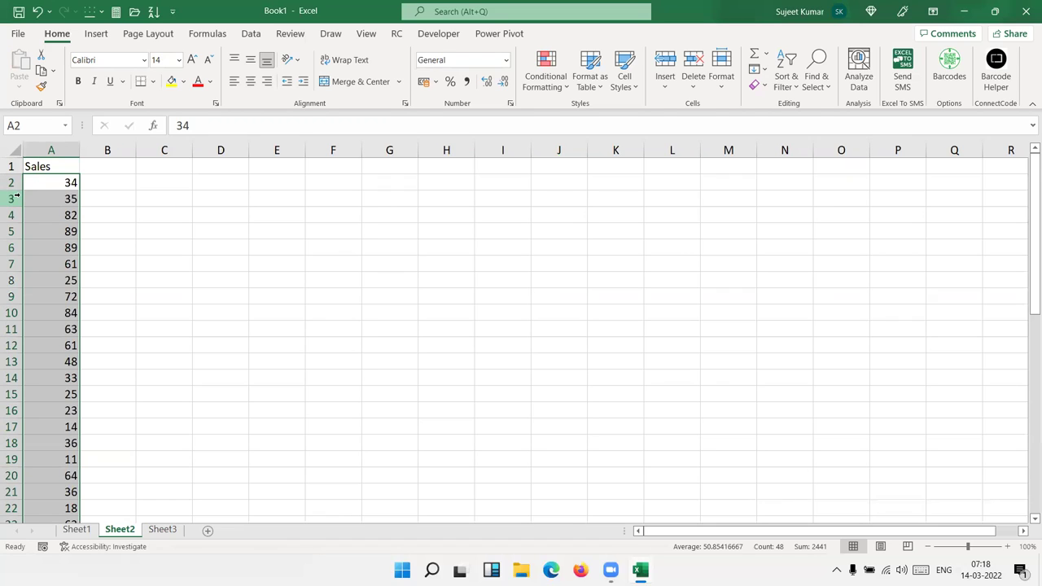
- Enter 30 in B3, 30 in B8 and 74 in B14 beside the sales figures
key(Down)
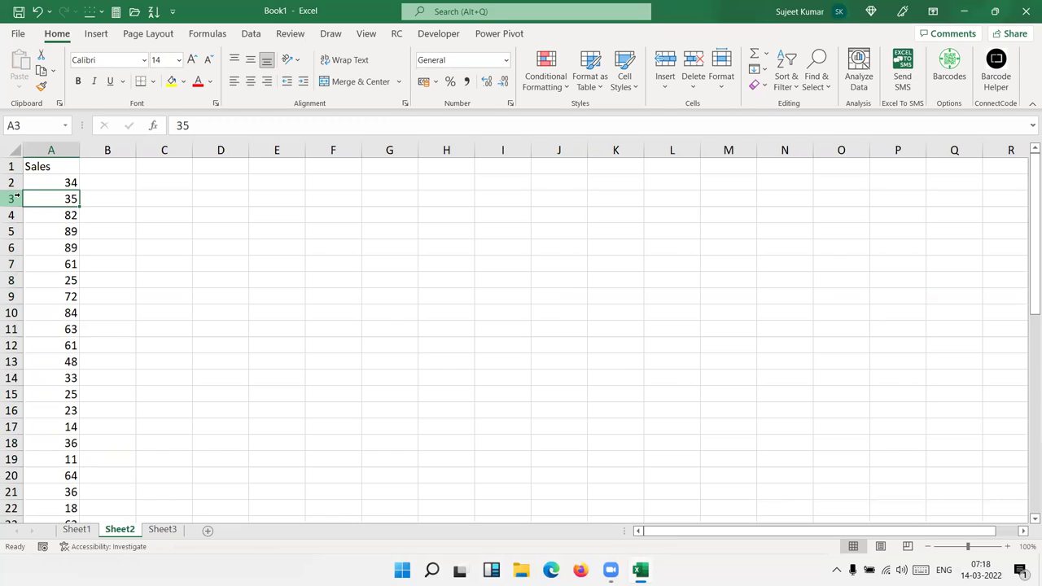
key(Right)
text(30)
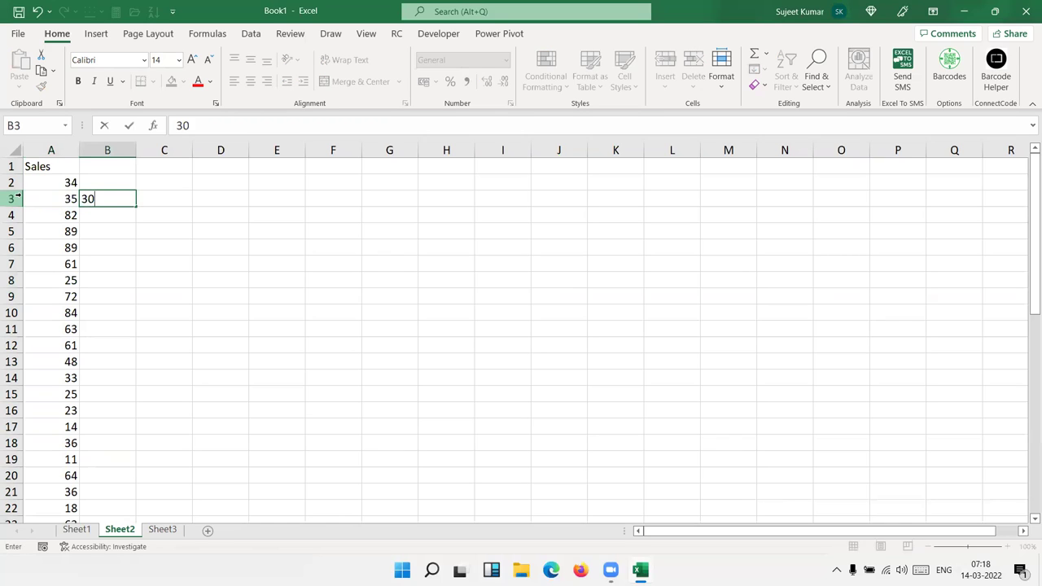
key(Return)
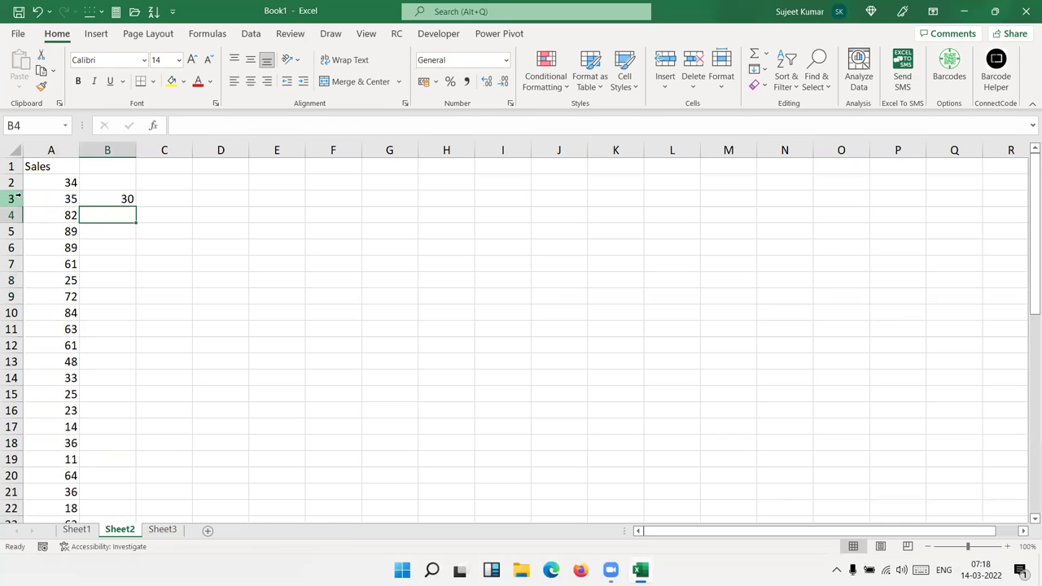
key(Up)
key(Down)
key(Down)
key(Down)
key(Down)
key(Down)
text(30)
key(Return)
- Enter 65 in B20, 74 in B27 and 32 in B33
key(Down)
key(Down)
key(Down)
key(Down)
key(Down)
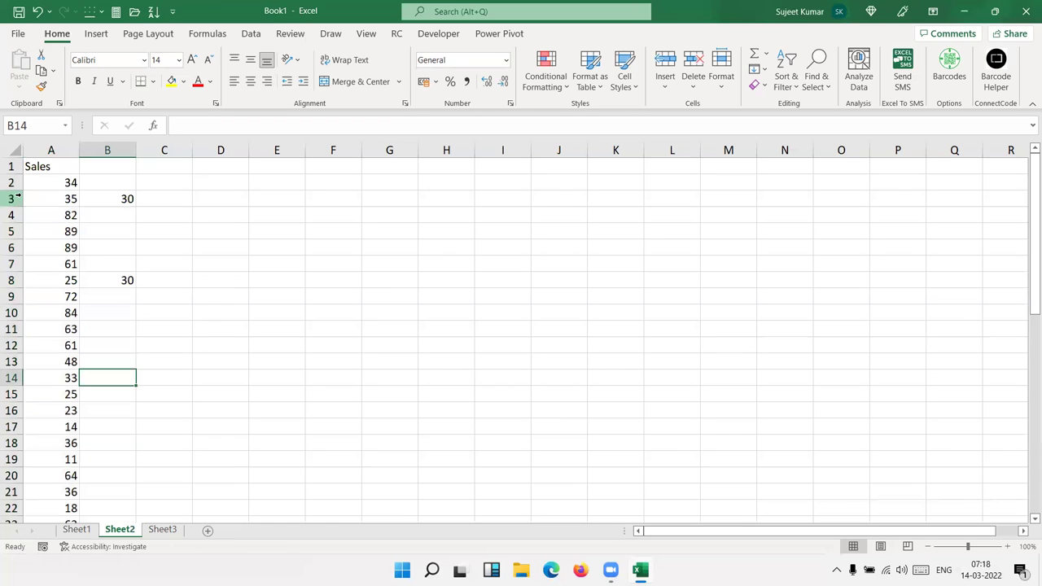
text(74)
key(Return)
key(Down)
key(Down)
key(Down)
key(Down)
text(65)
key(Return)
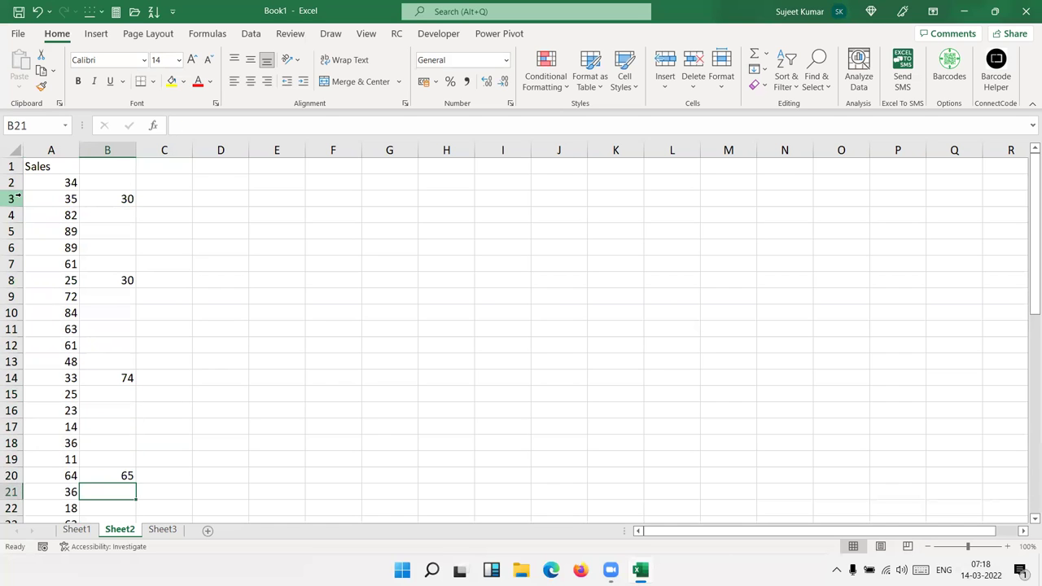
key(Down)
key(Down)
key(Down)
key(Down)
key(Down)
text(74)
key(Return)
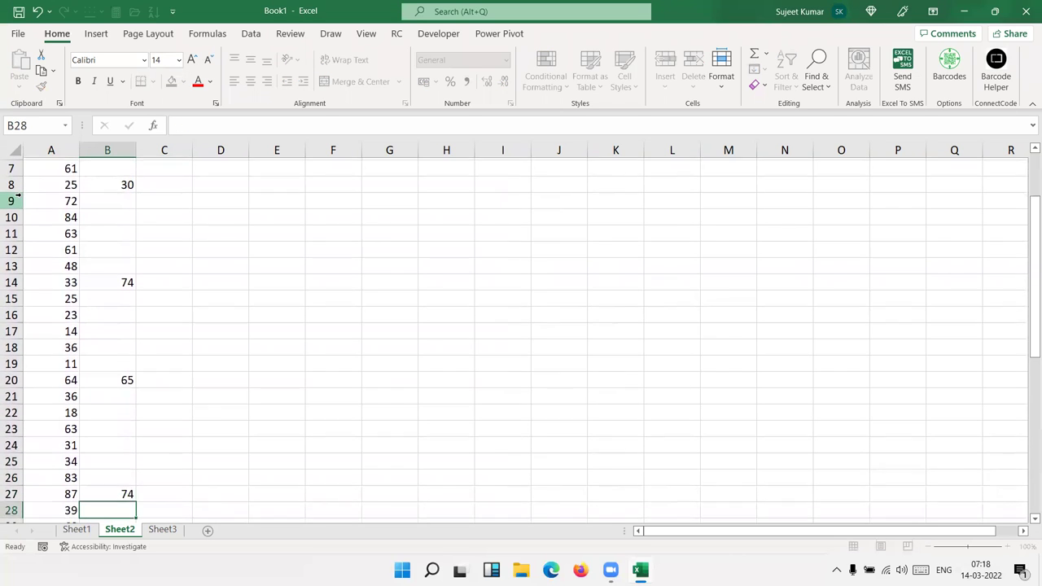
key(Down)
key(Down)
key(Down)
key(Down)
text(32)
key(Return)
- Change A3's sale to 30, then try 30 in A8 and undo that edit
key(Up)
key(Up)
key(Up)
key(Right)
key(ctrl+Up)
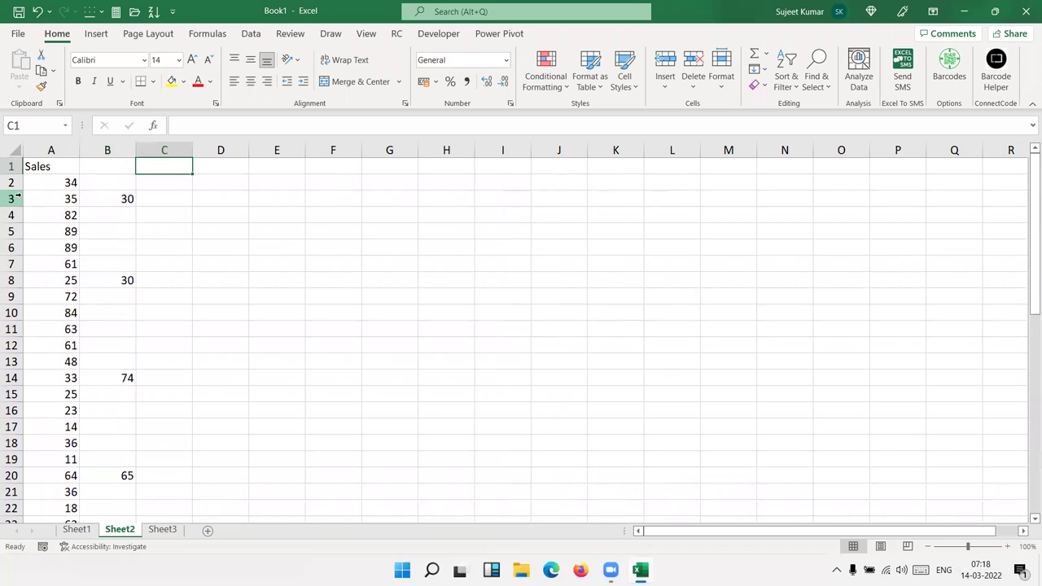
key(Down)
key(Left)
key(Down)
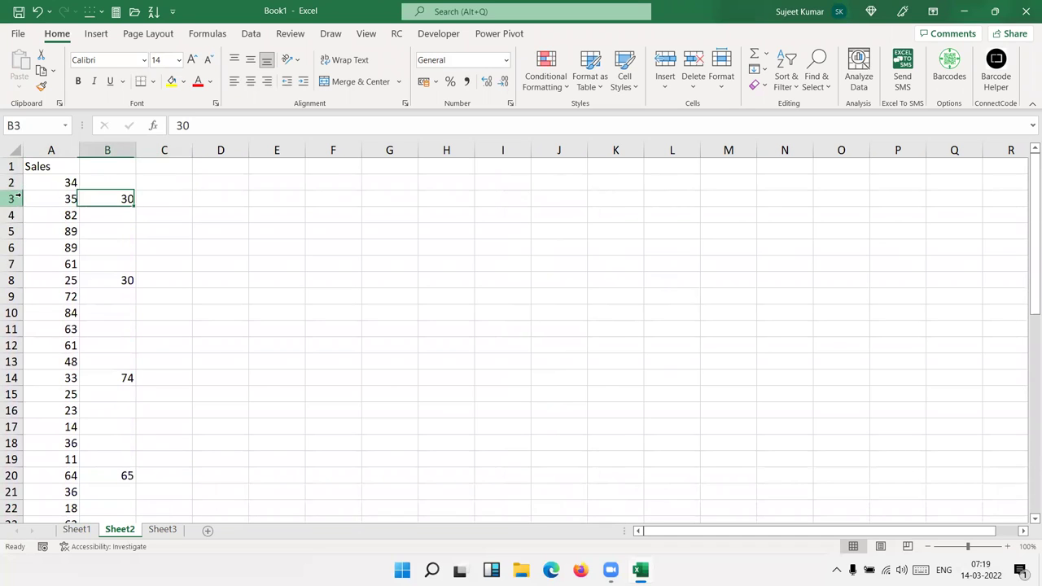
key(Left)
text(30)
key(Return)
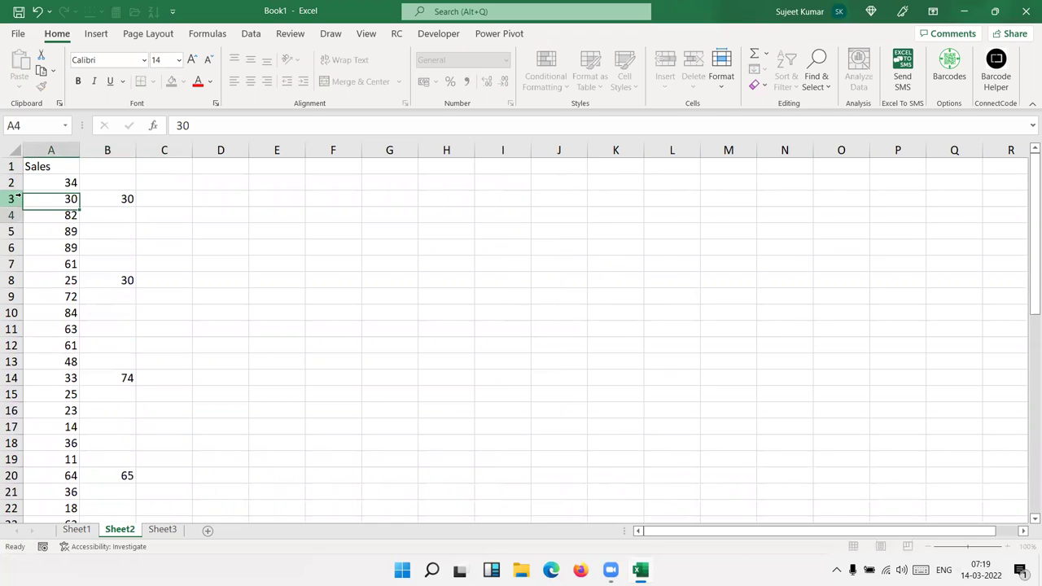
key(Down)
key(Down)
key(Down)
key(Down)
text(30)
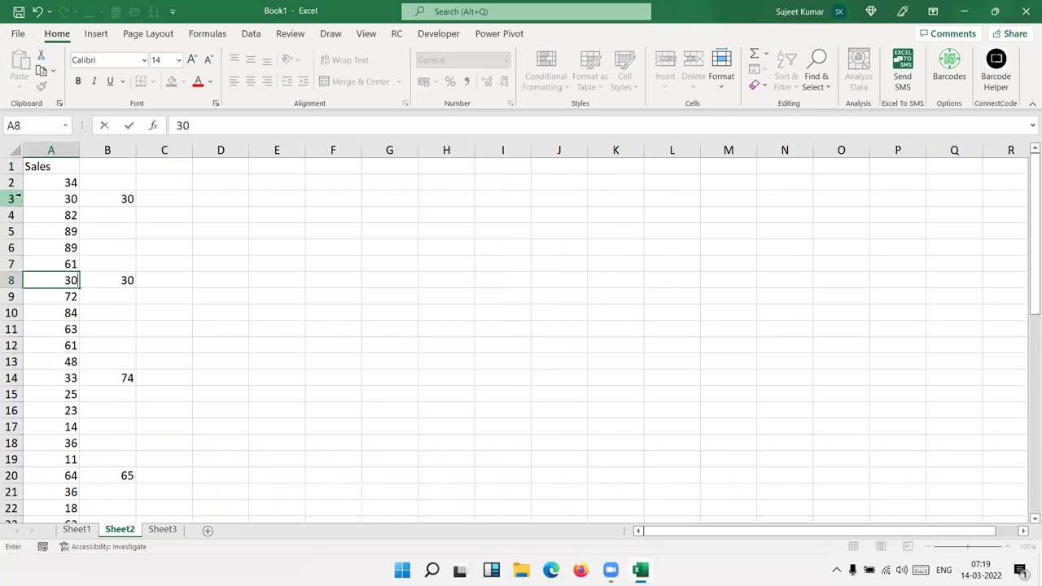
key(Up)
key(ctrl+z)
key(ctrl+z)
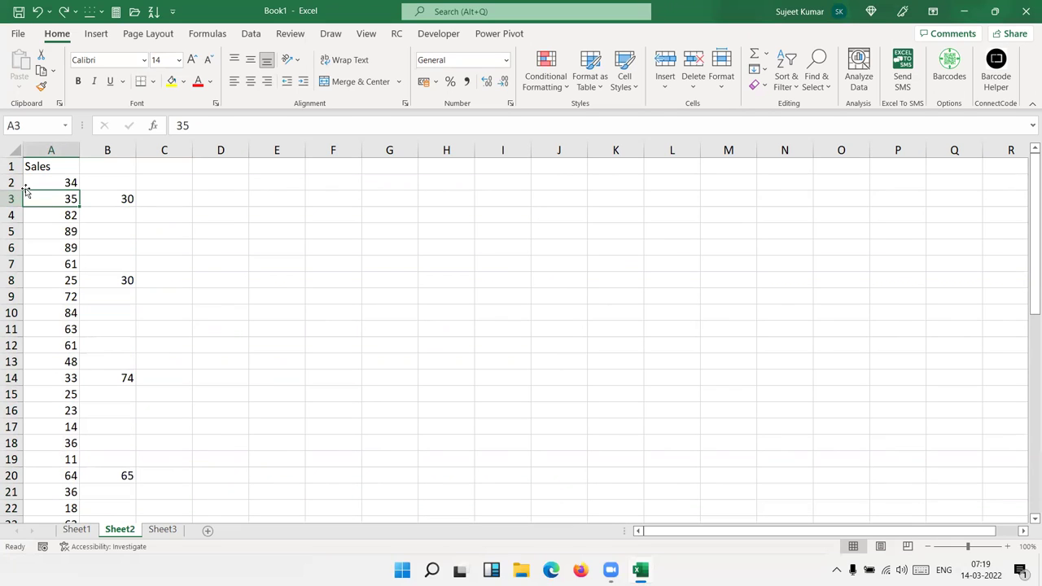
- Copy column B, trial-paste it over column A, then undo to restore the Sales figures
click(112, 145)
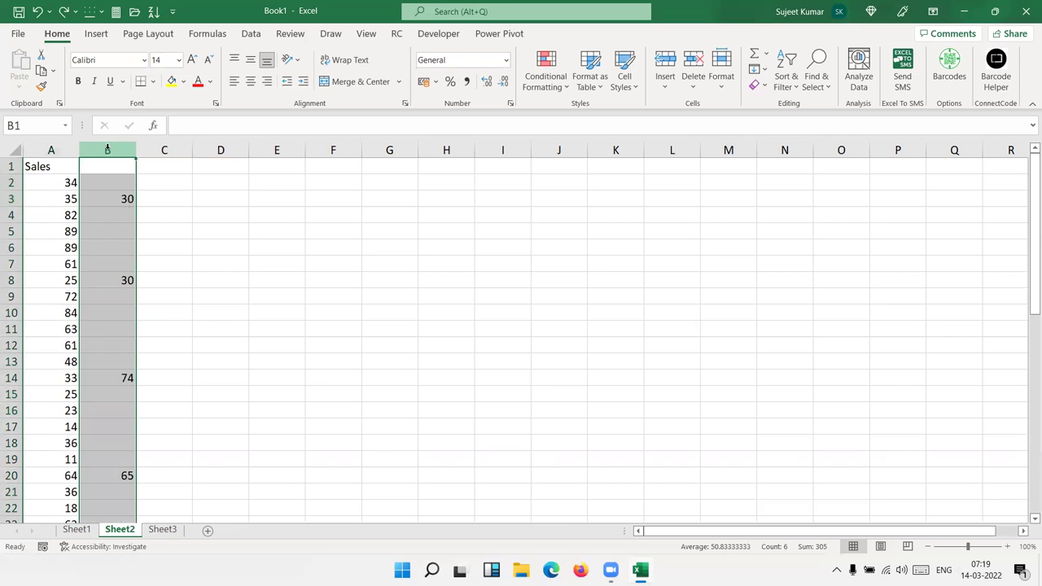
key(ctrl+c)
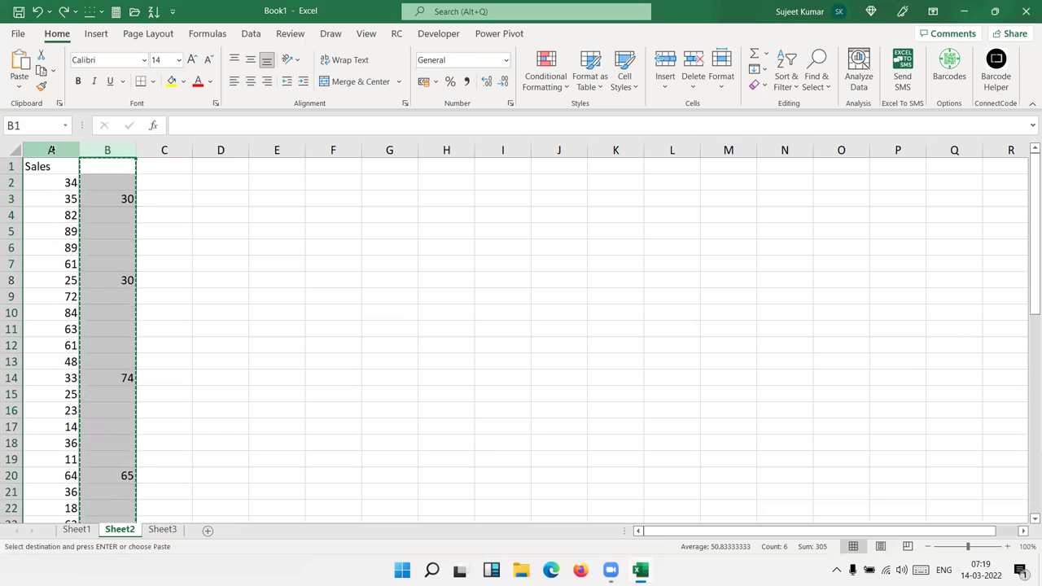
click(52, 150)
key(ctrl+v)
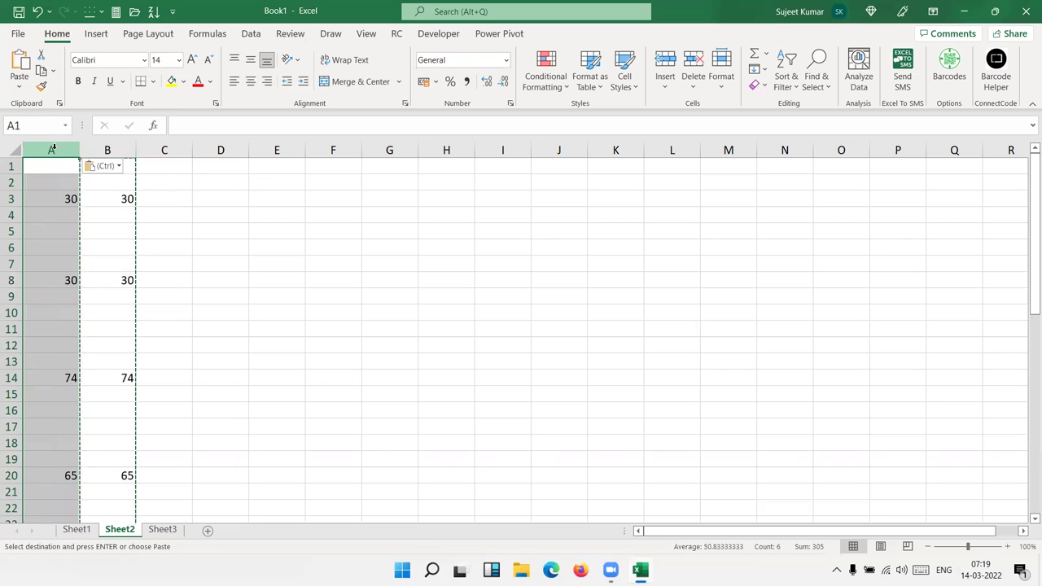
key(ctrl+z)
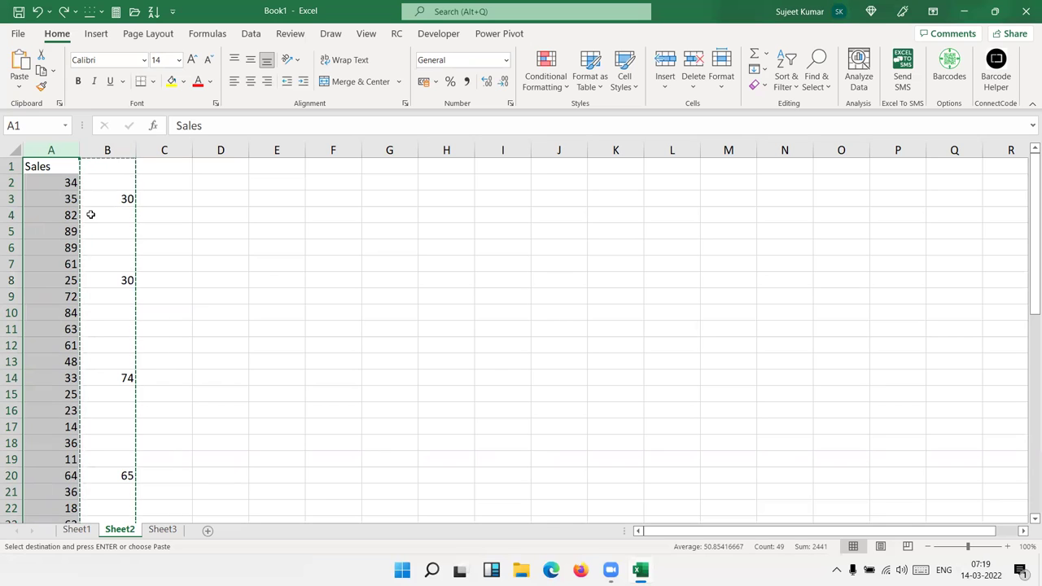
- Paste column B into column A with Skip blanks, putting 30, 30, 74, 65 in A3, A8, A14, A20
right_click(53, 193)
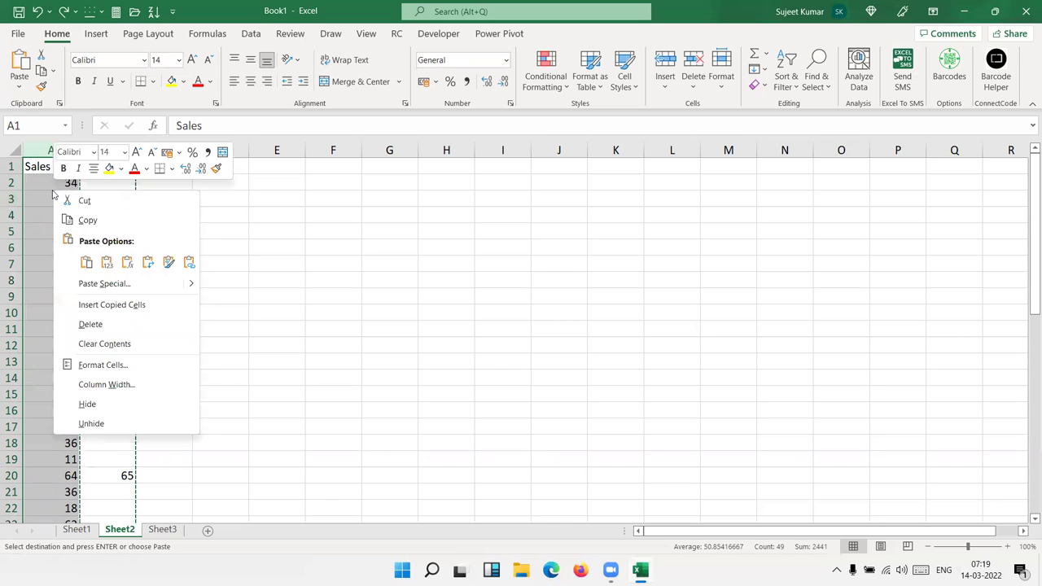
click(90, 282)
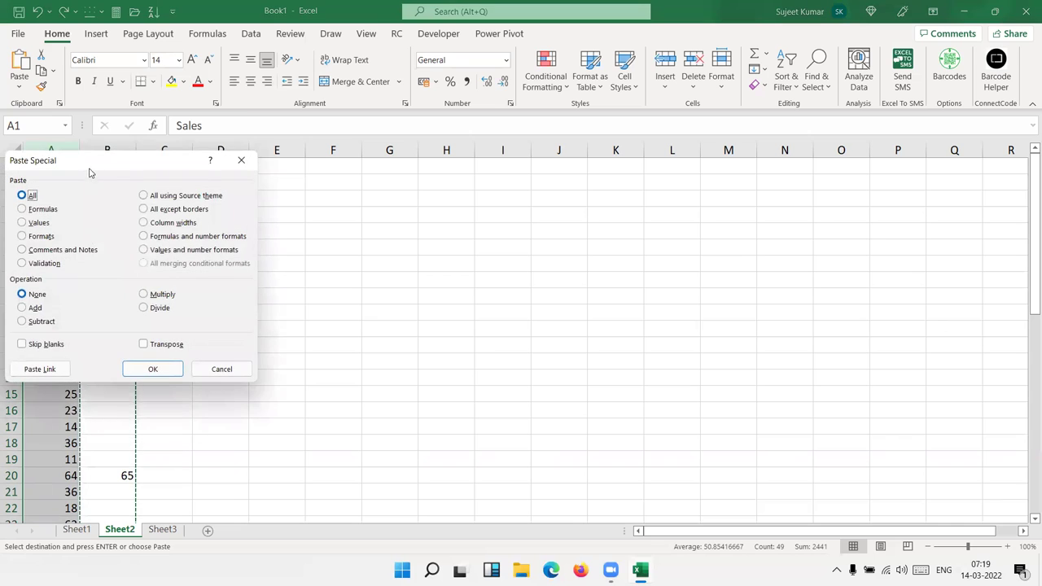
drag(114, 166, 519, 162)
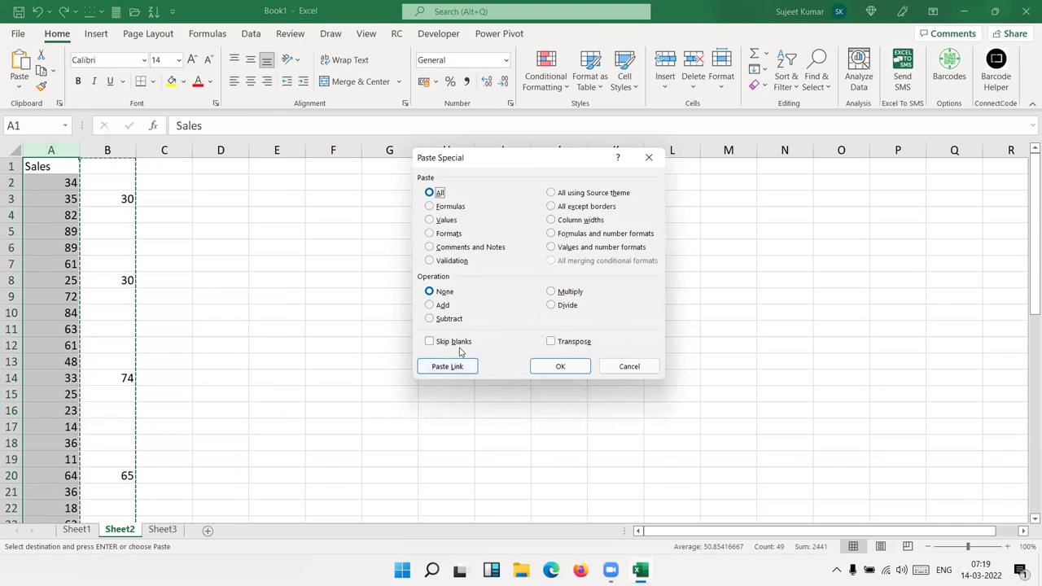
key(ctrl)
click(458, 344)
click(552, 368)
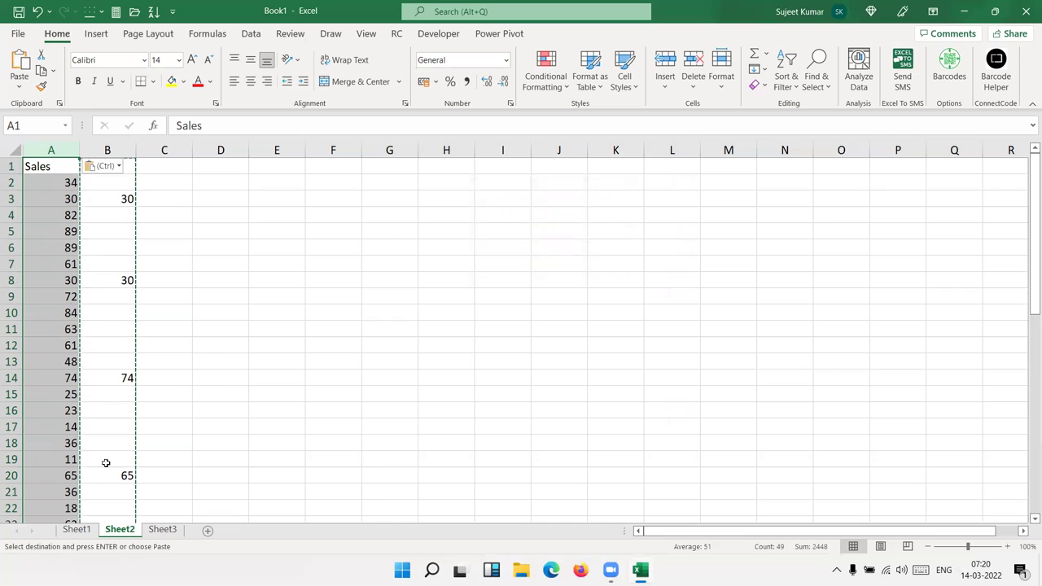
click(177, 227)
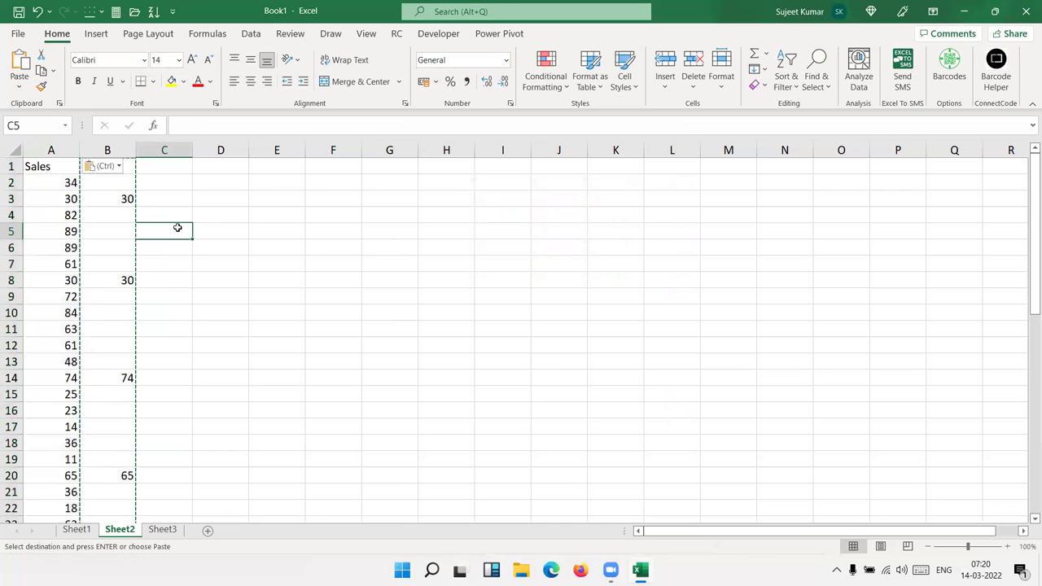
key(Escape)
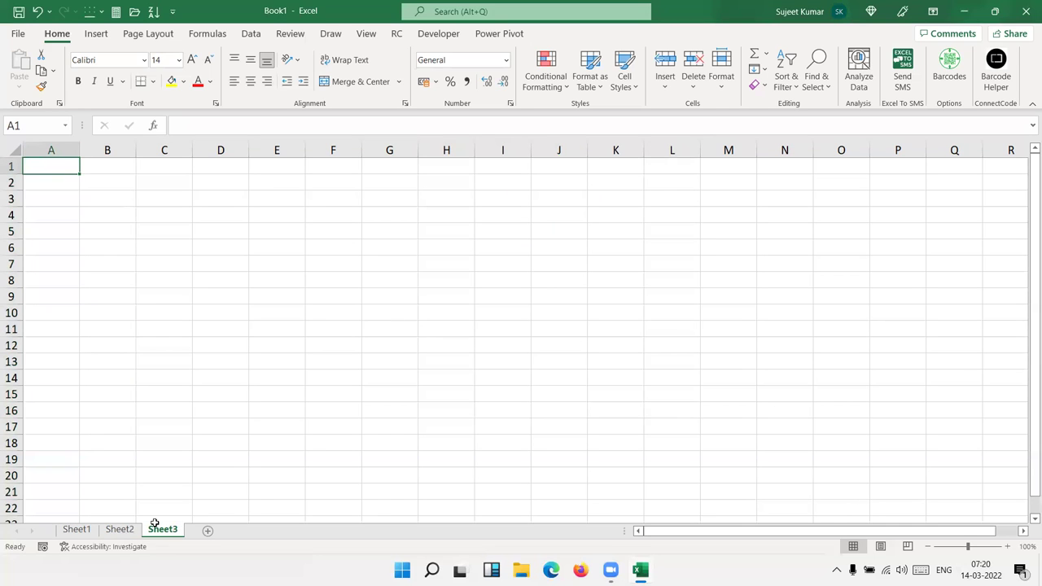
- On Sheet1, move the F:H numbers onto B:D, replacing the JAN, FEB, MAR percentages
click(70, 538)
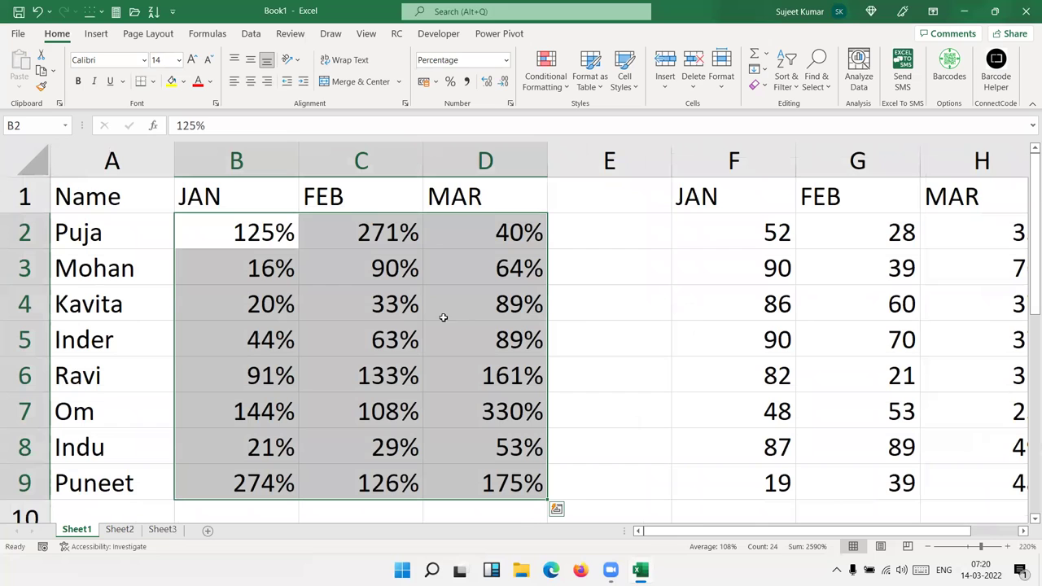
scroll(649, 350, down, 1)
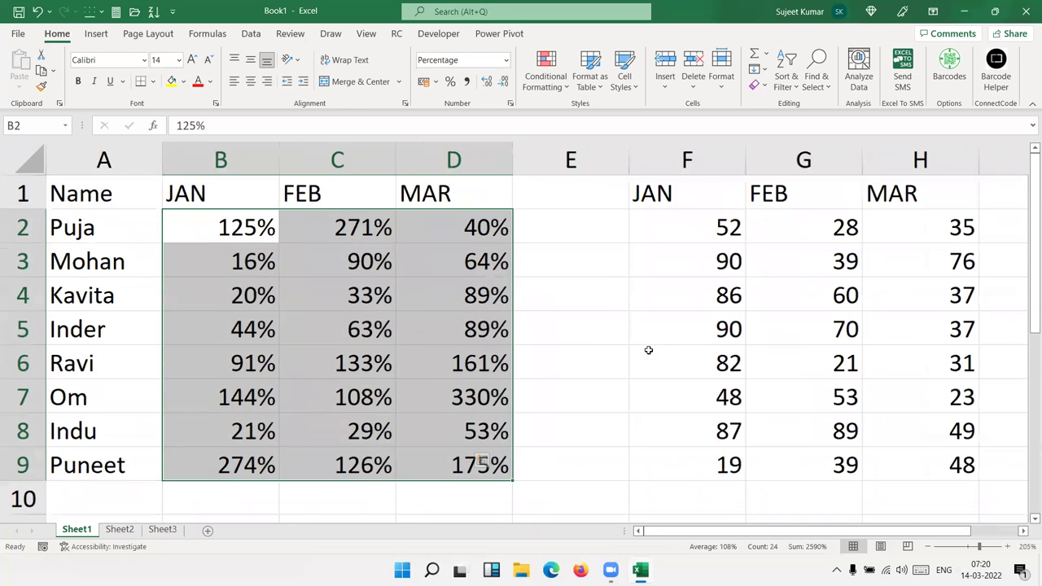
scroll(586, 288, down, 1)
scroll(581, 285, down, 1)
scroll(569, 281, down, 1)
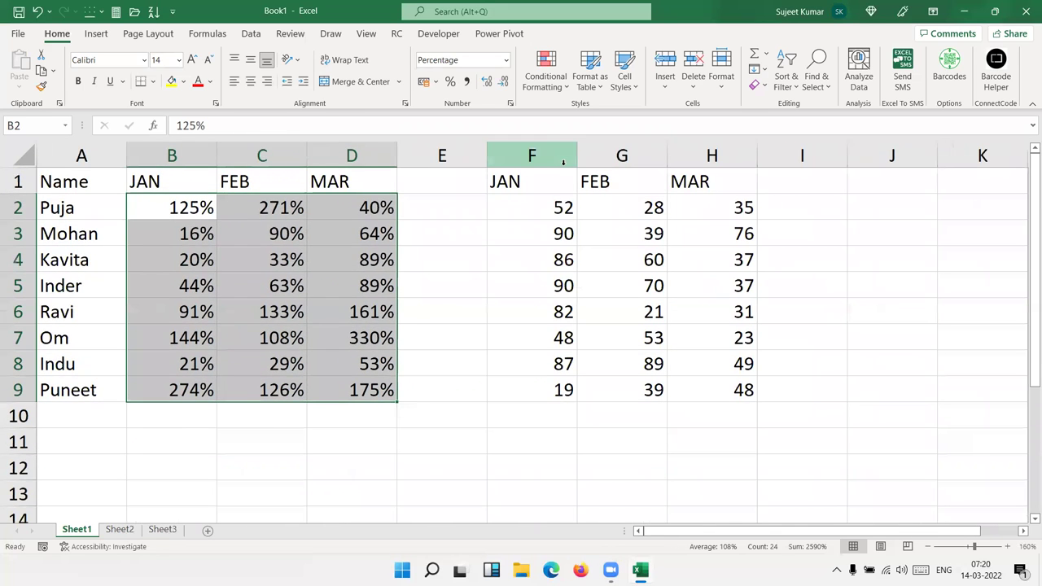
click(563, 163)
drag(442, 156, 170, 155)
key(ctrl+v)
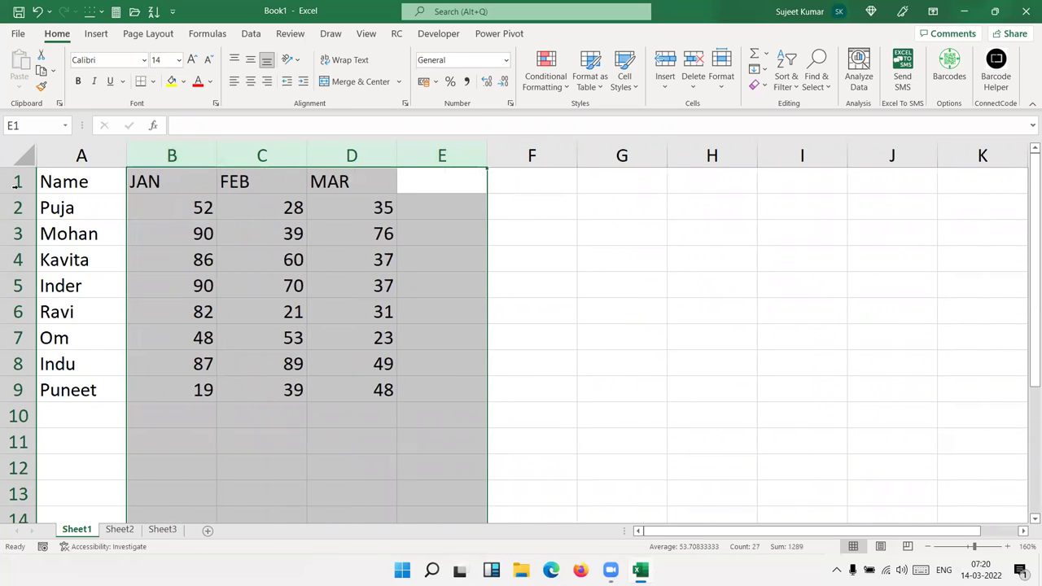
- Give every cell of the Name table A1:D9 All Borders
drag(65, 179, 365, 391)
click(152, 81)
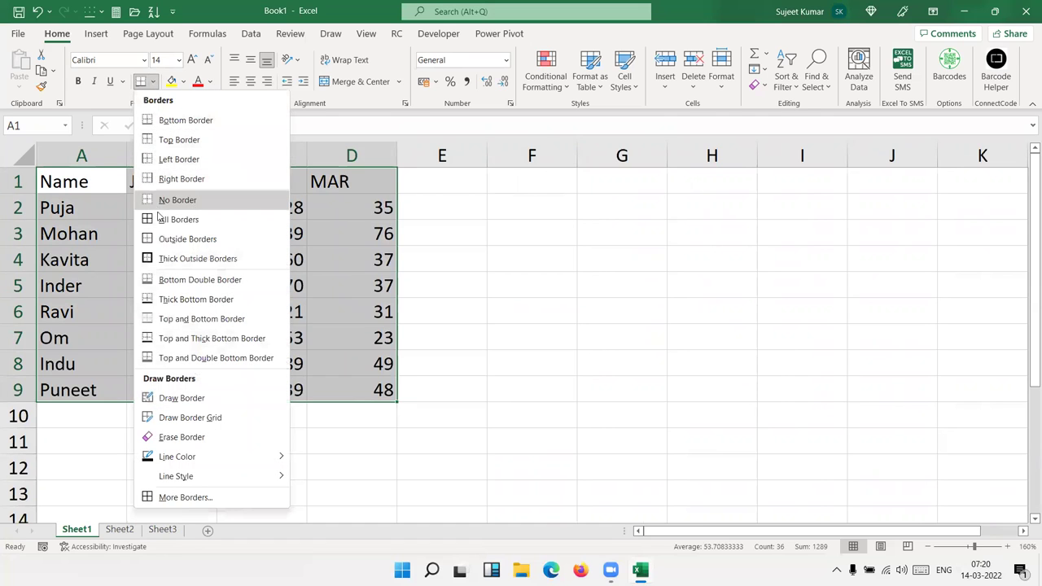
click(161, 220)
click(728, 191)
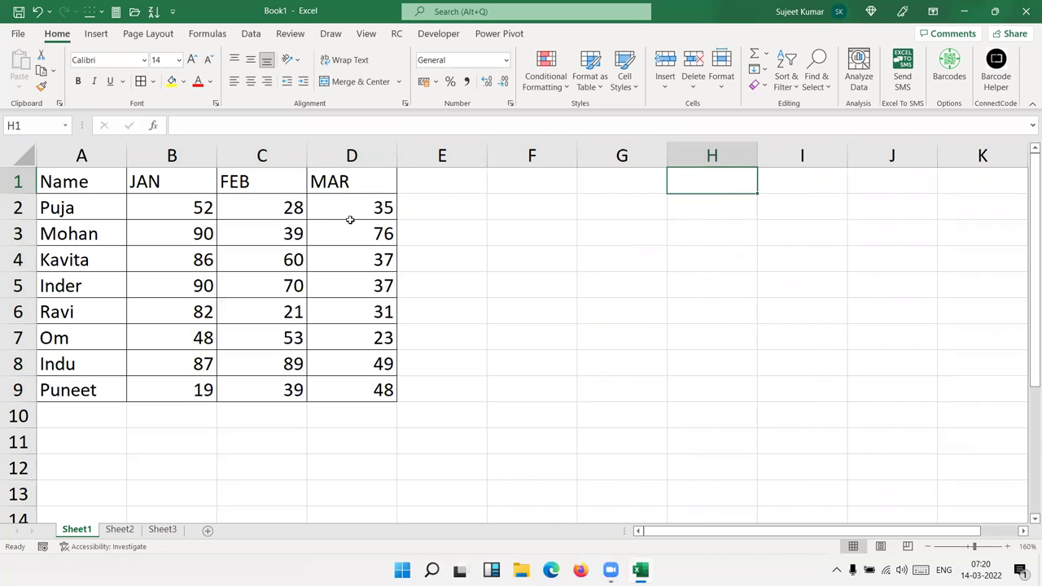
click(168, 208)
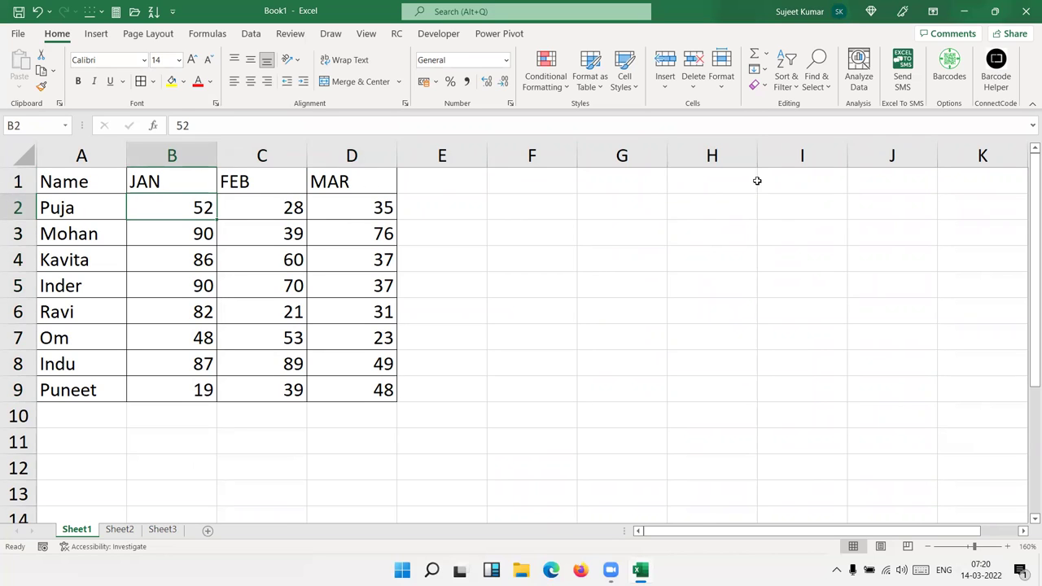
drag(754, 180, 941, 269)
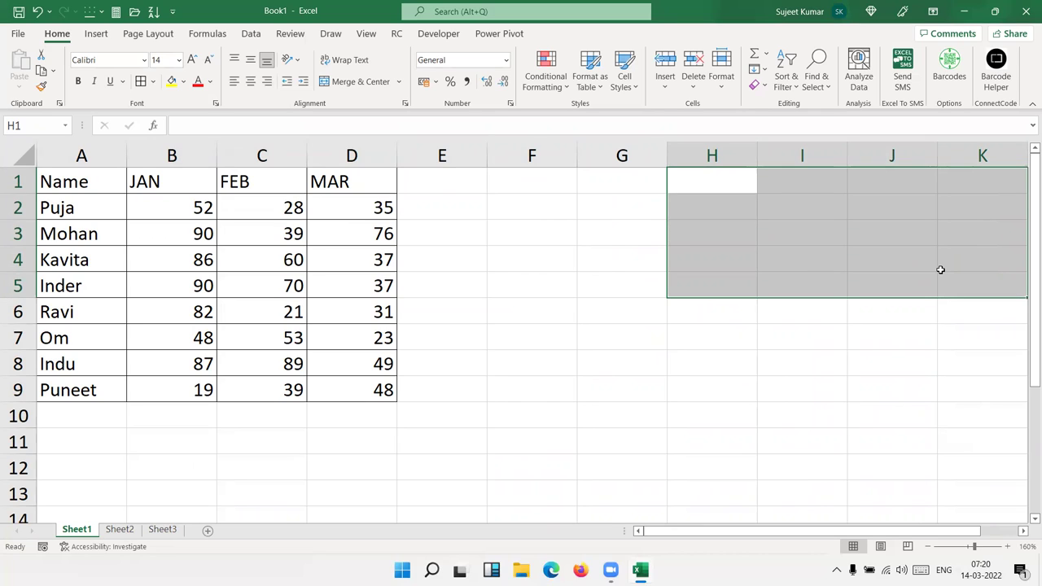
click(709, 200)
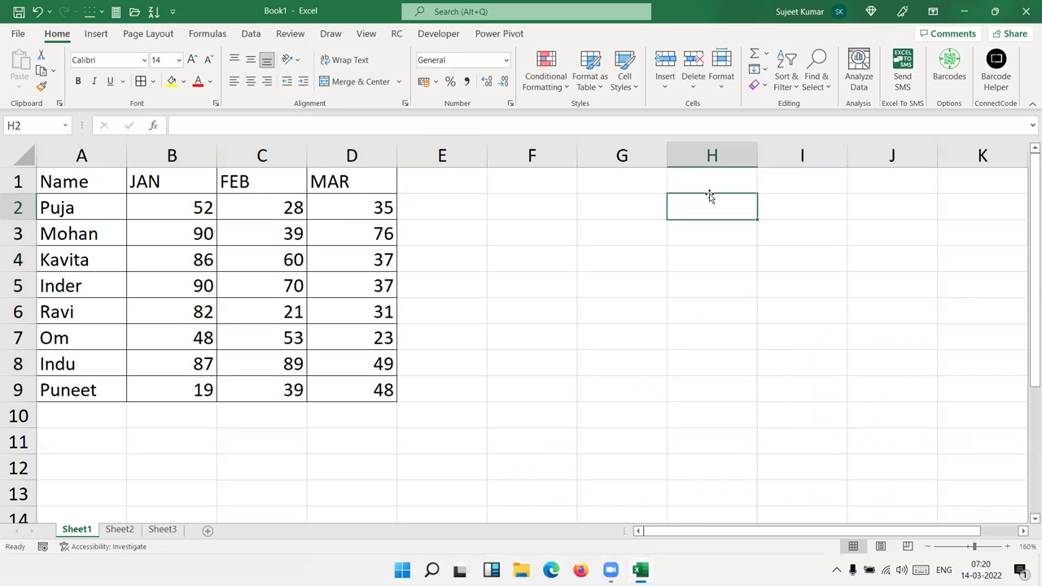
click(711, 181)
text(=)
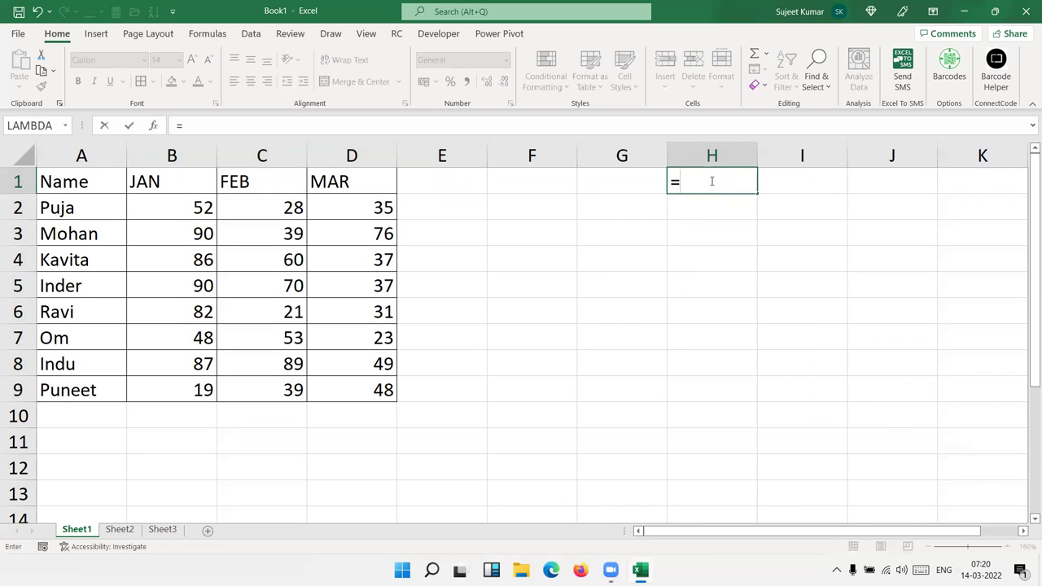
click(57, 173)
key(Return)
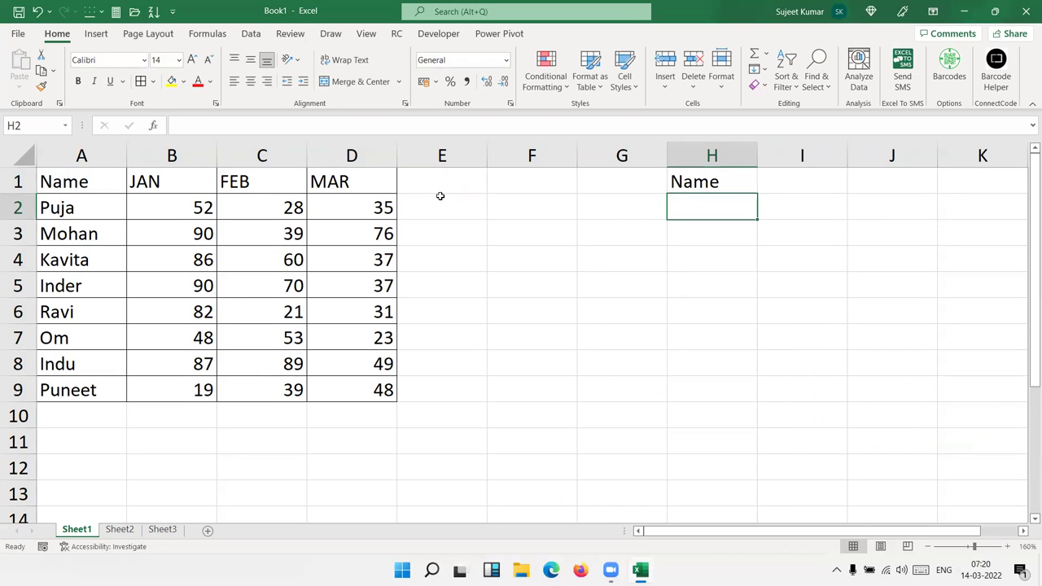
drag(735, 177, 906, 386)
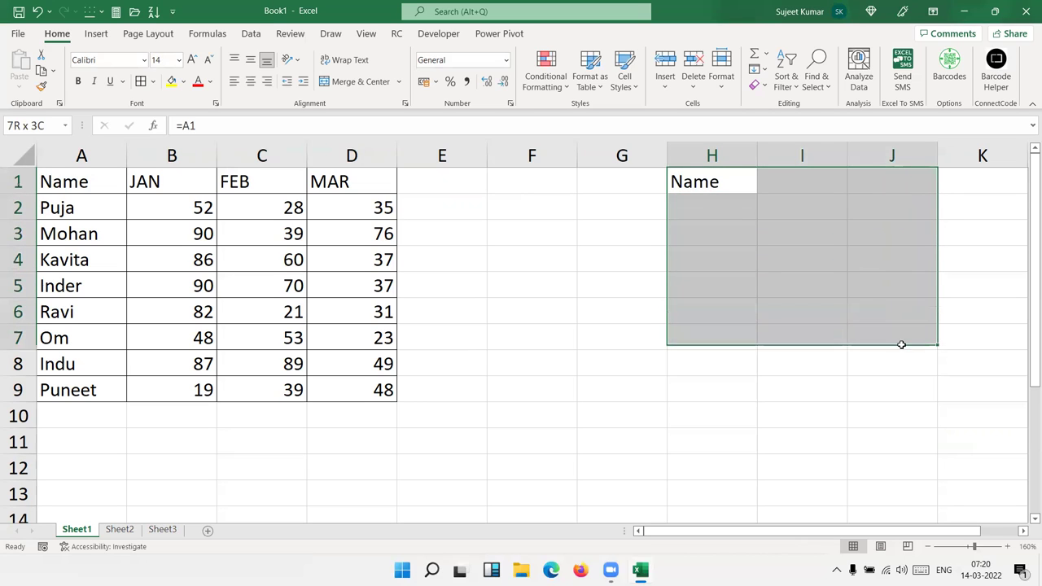
key(ctrl+r)
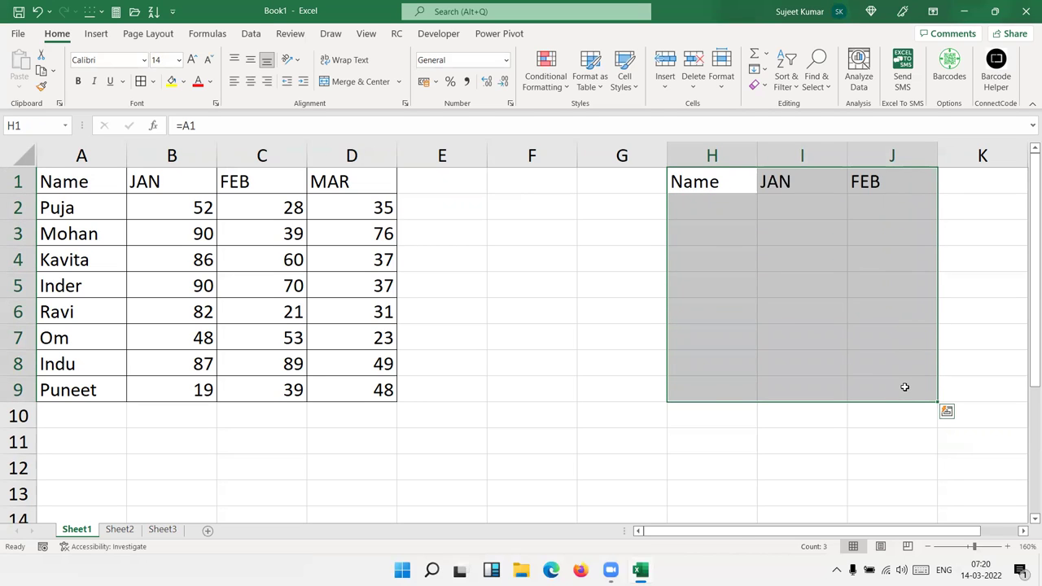
key(ctrl+d)
key(shift+Right)
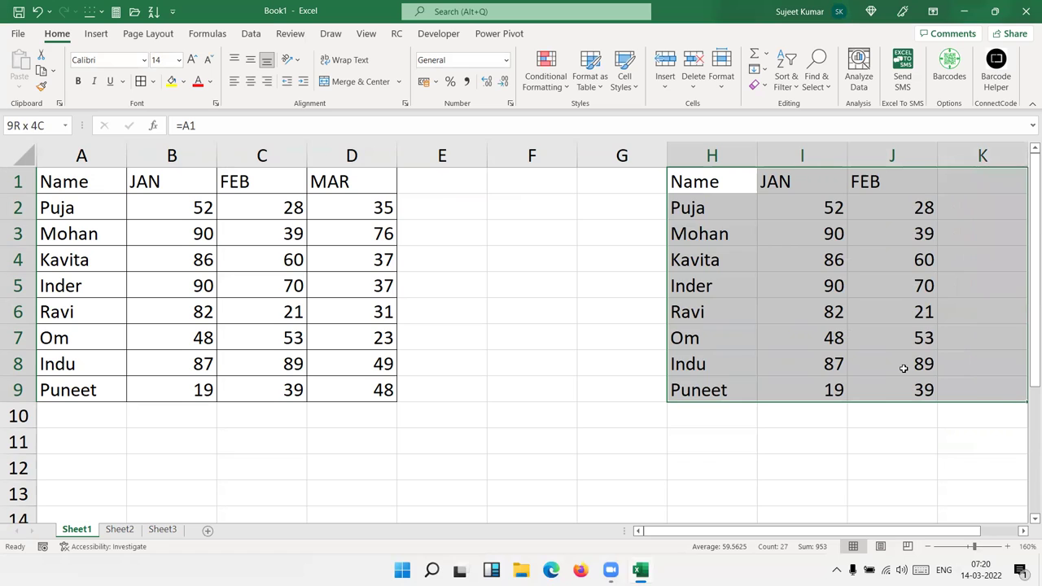
key(ctrl+r)
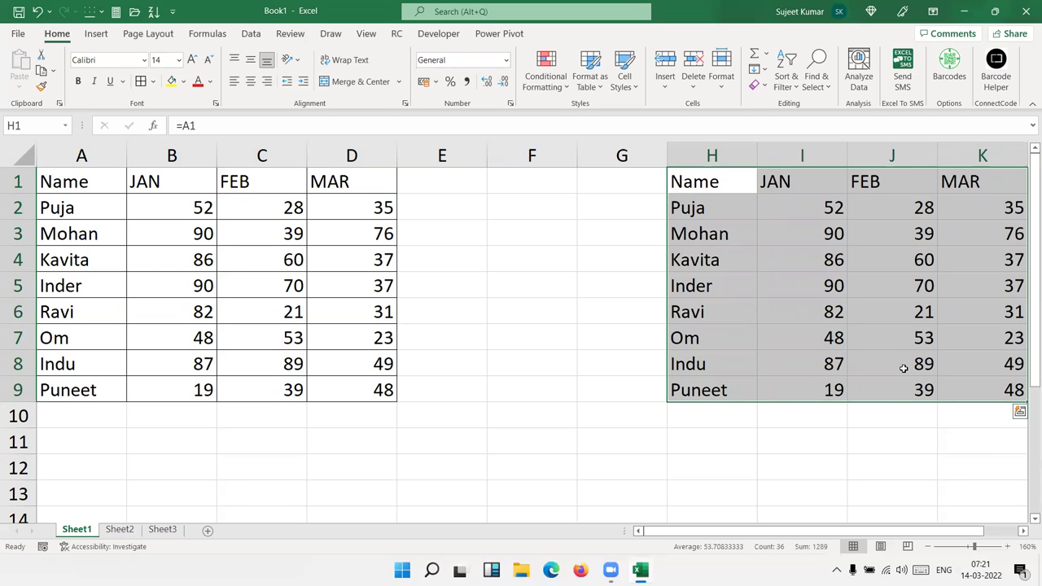
key(Delete)
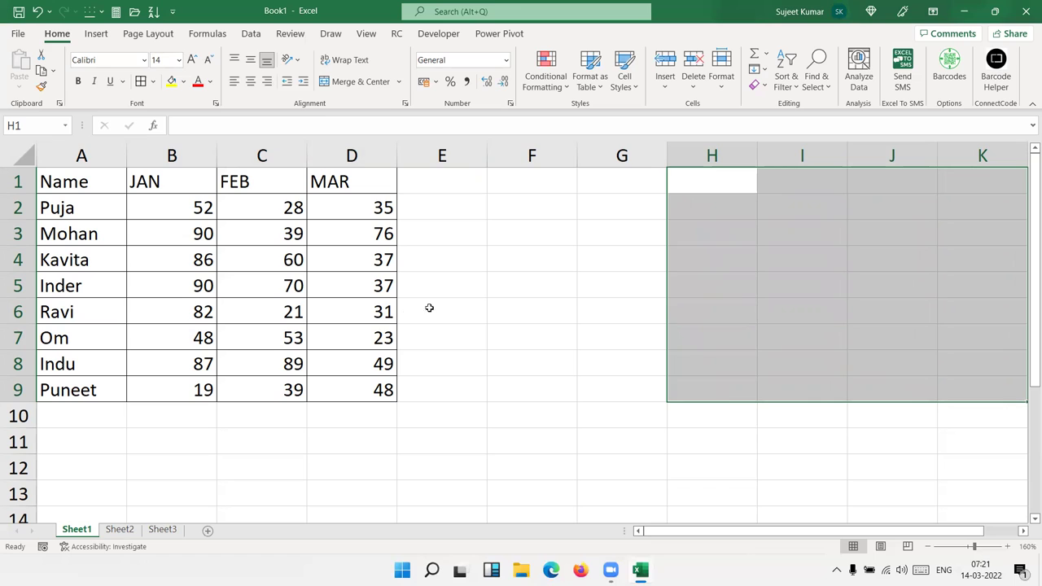
- Paste a linked copy of the Name and MAR columns (A1:A9, D1:D9) at G1
drag(72, 184, 96, 395)
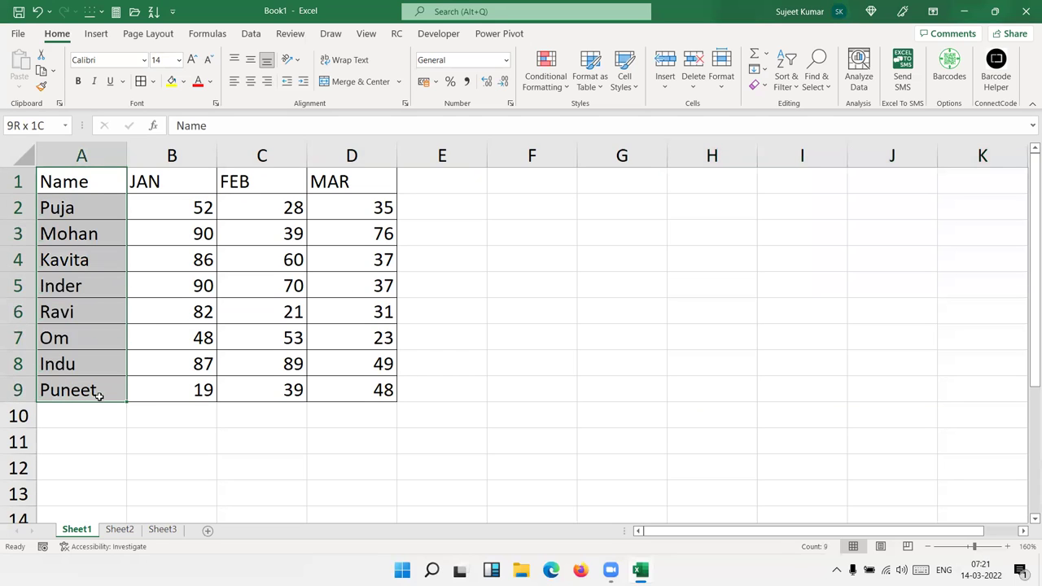
ctrl+drag(333, 180, 347, 385)
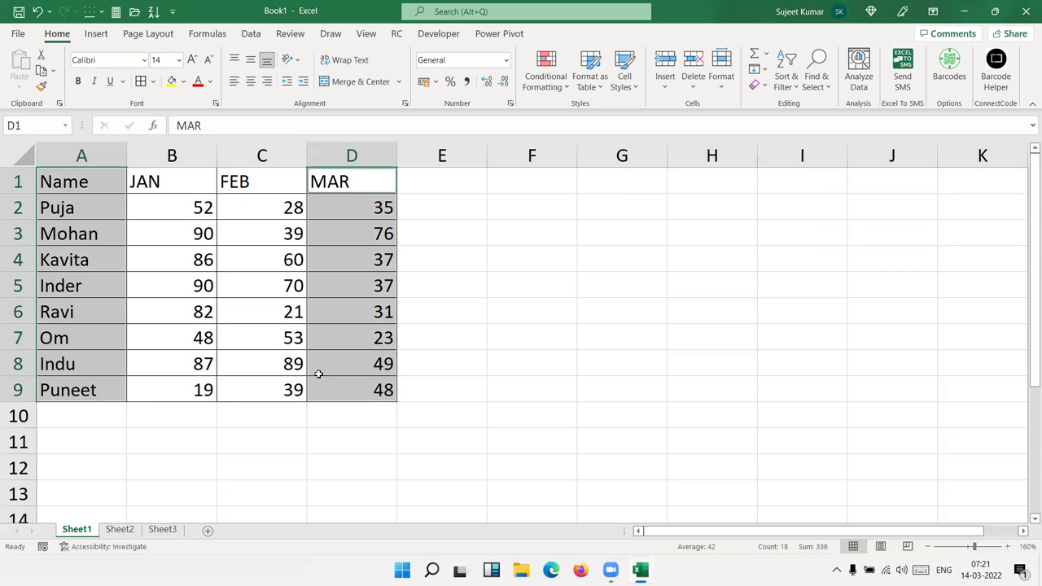
key(ctrl+c)
right_click(647, 184)
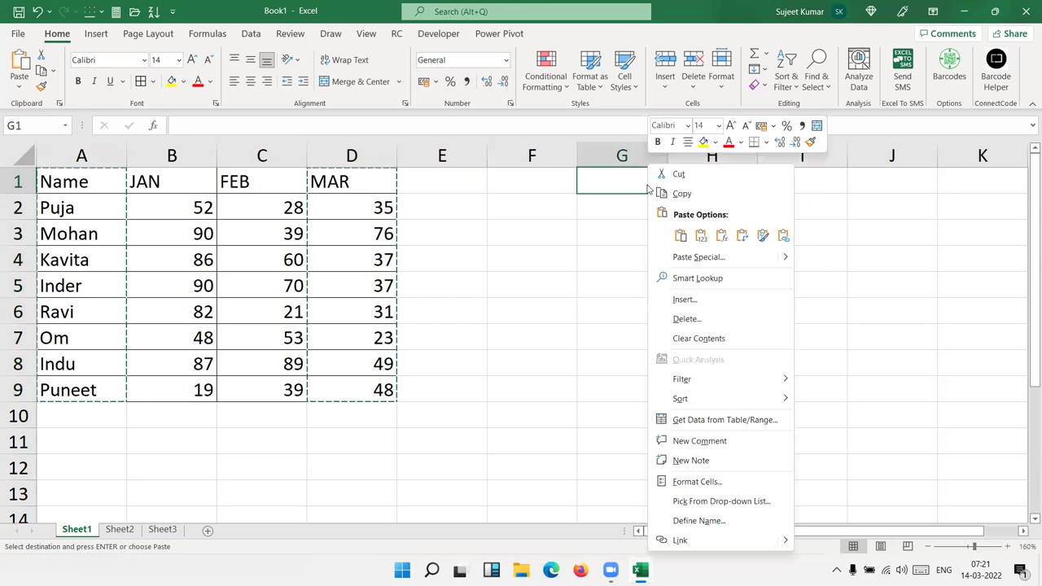
click(700, 257)
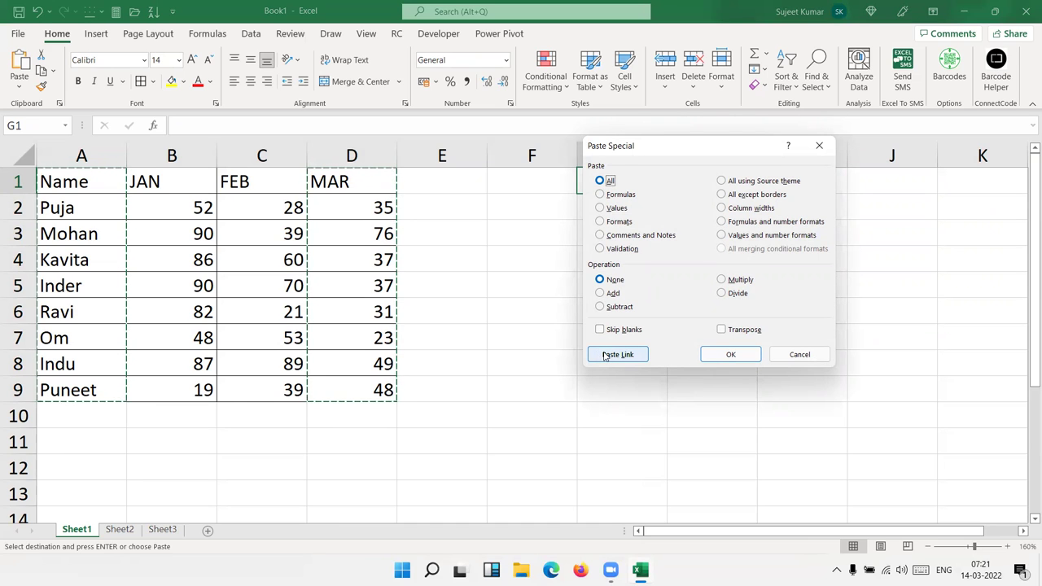
click(599, 355)
key(Escape)
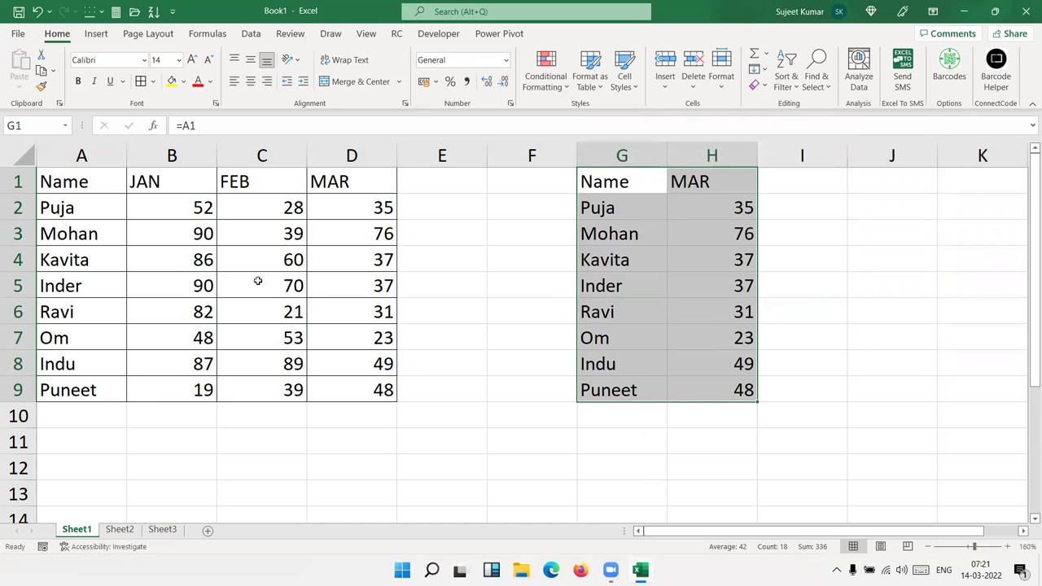
click(361, 225)
- Change D2 to 45 so the linked copy shows 45 in H2
click(365, 206)
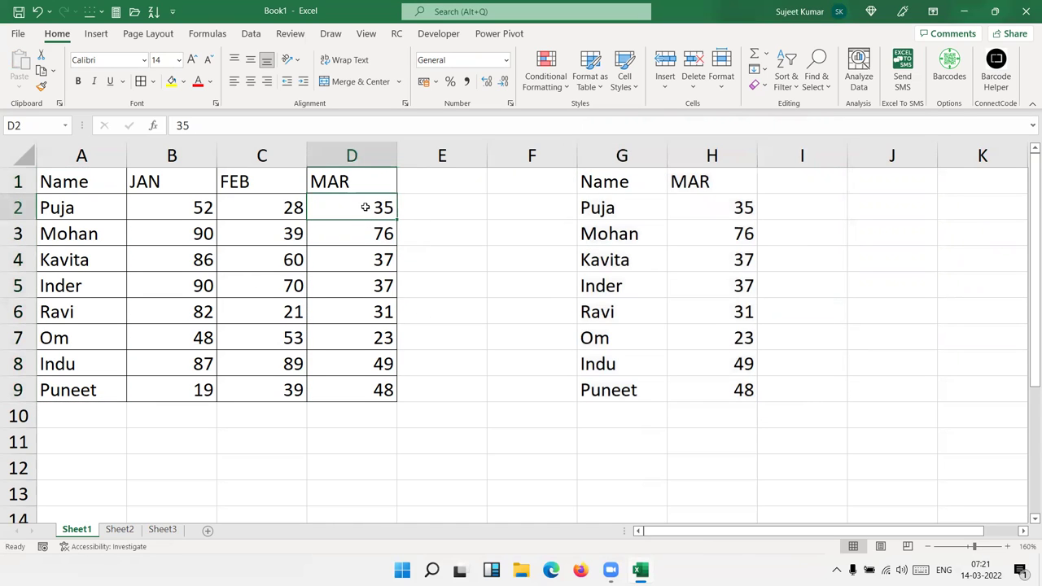
text(45)
key(Return)
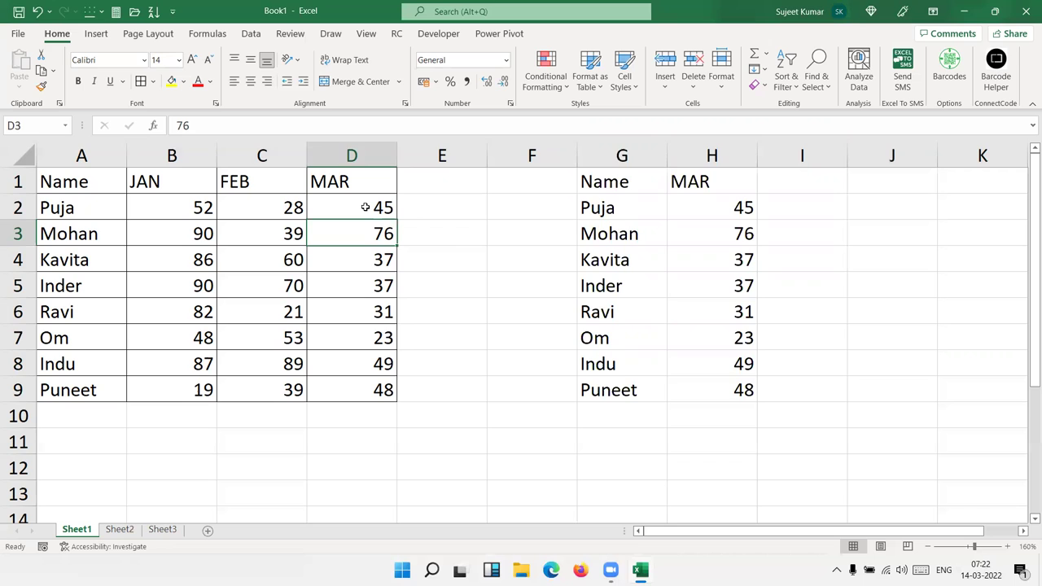
- Clear the linked copy from columns G:H and fill table A1:D9 yellow
drag(622, 158, 720, 173)
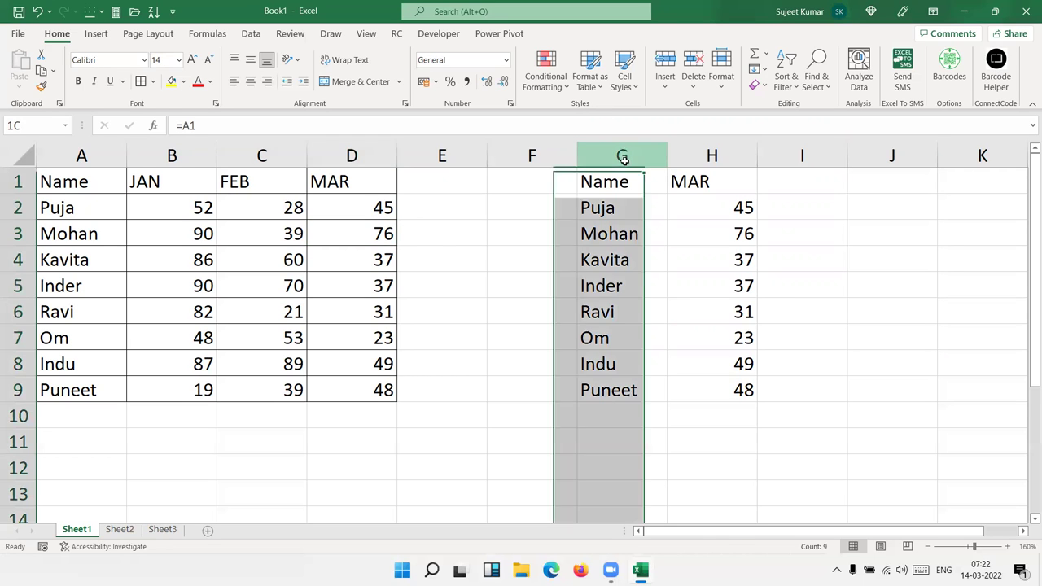
key(Delete)
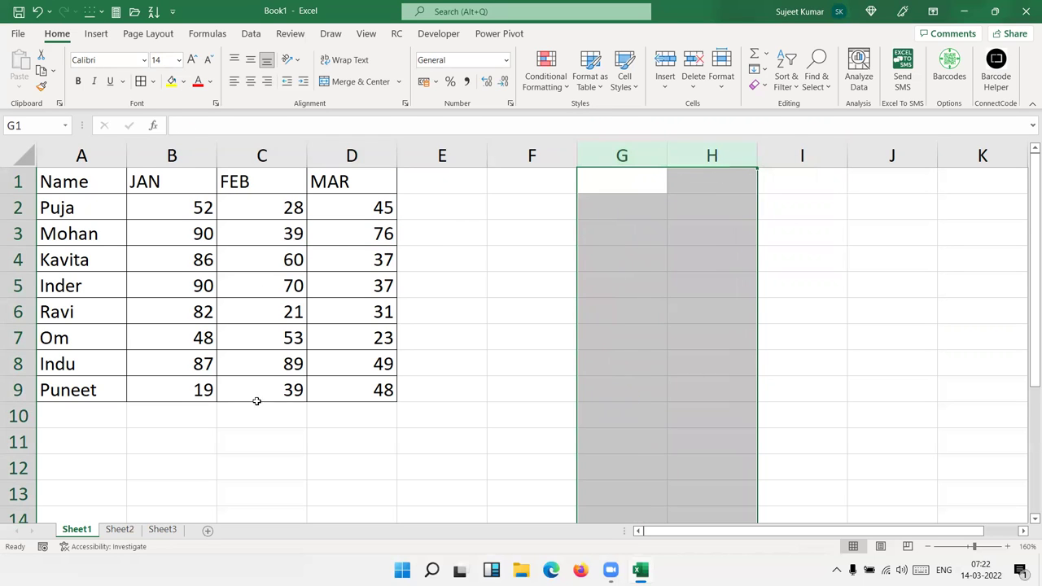
drag(382, 390, 4, 152)
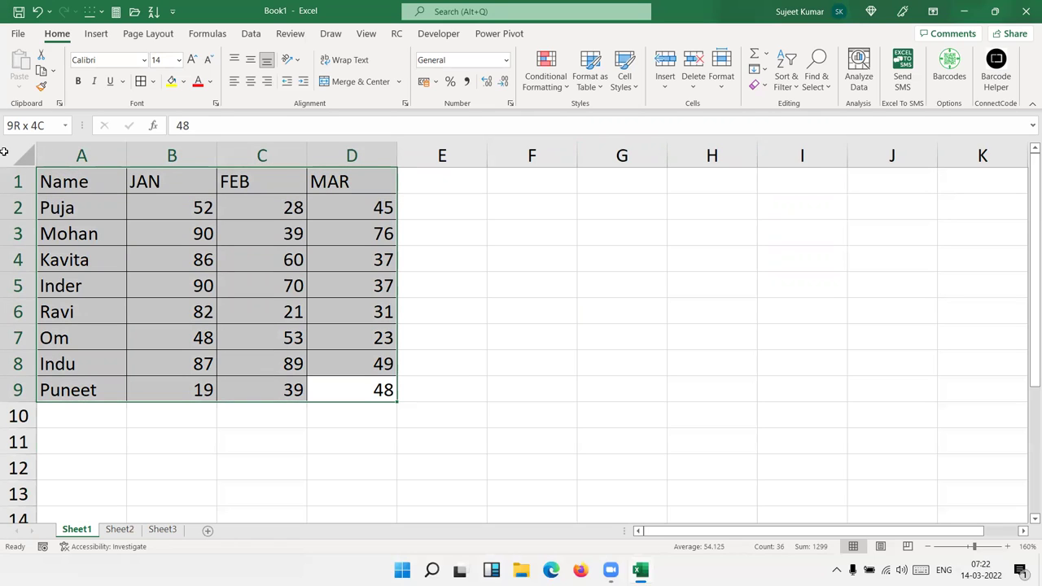
drag(4, 151, 2, 157)
click(170, 83)
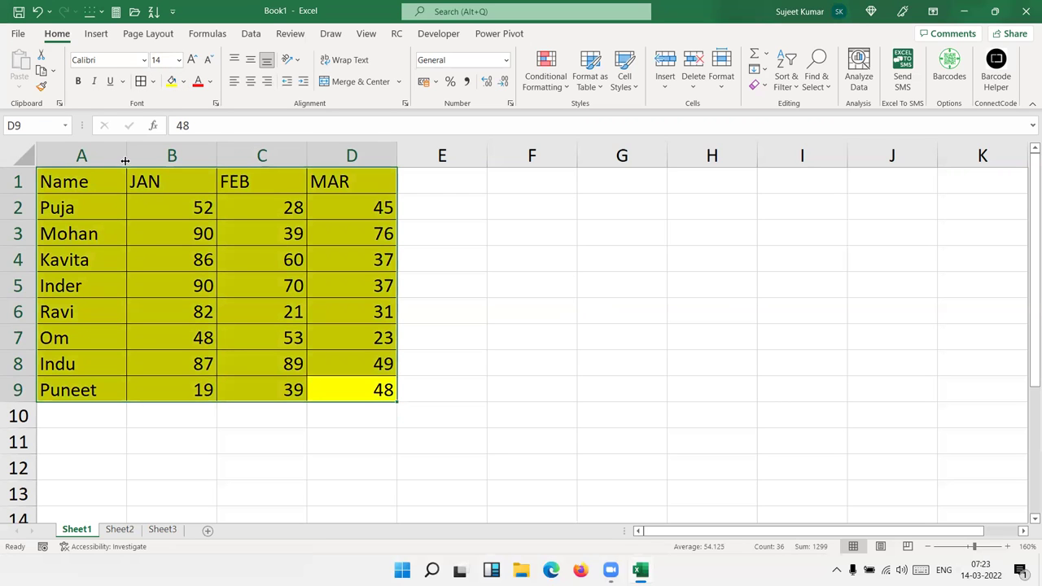
- Autofit all column widths to their contents and reselect the yellow table
click(96, 154)
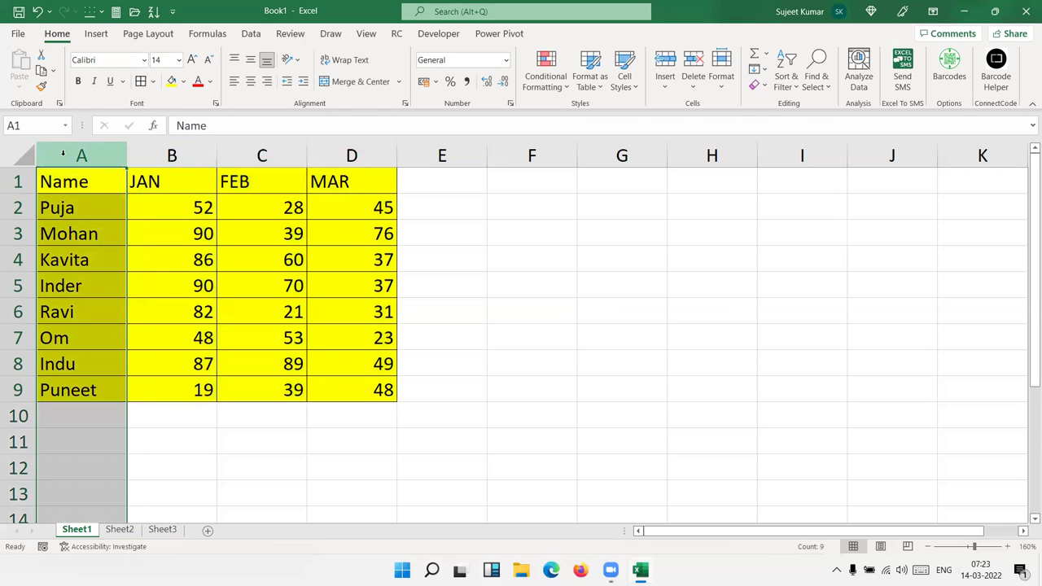
click(24, 155)
double_click(218, 157)
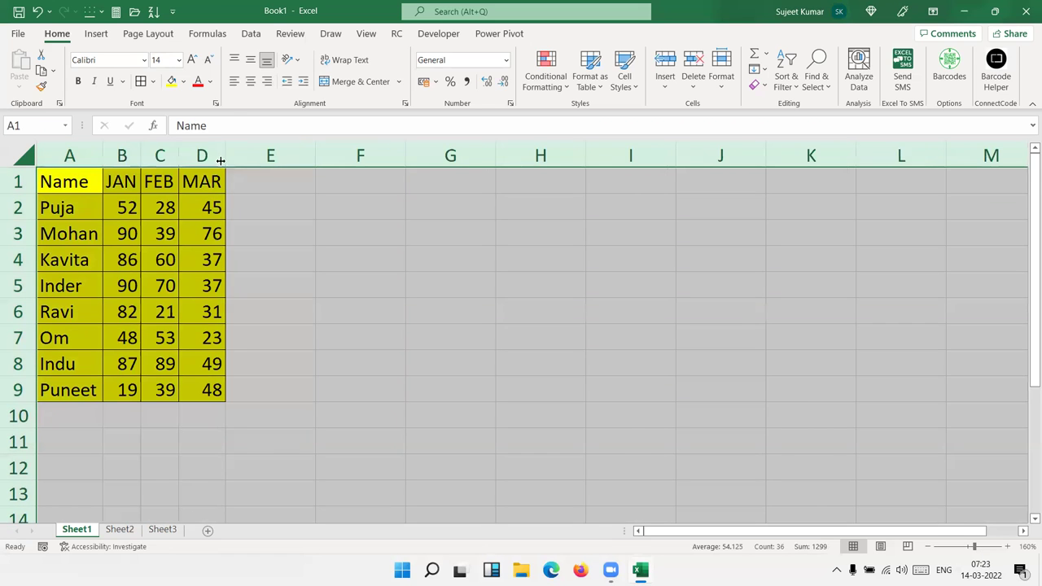
mouse_move(214, 390)
mouse_down()
mouse_move(65, 206)
mouse_move(14, 183)
mouse_up()
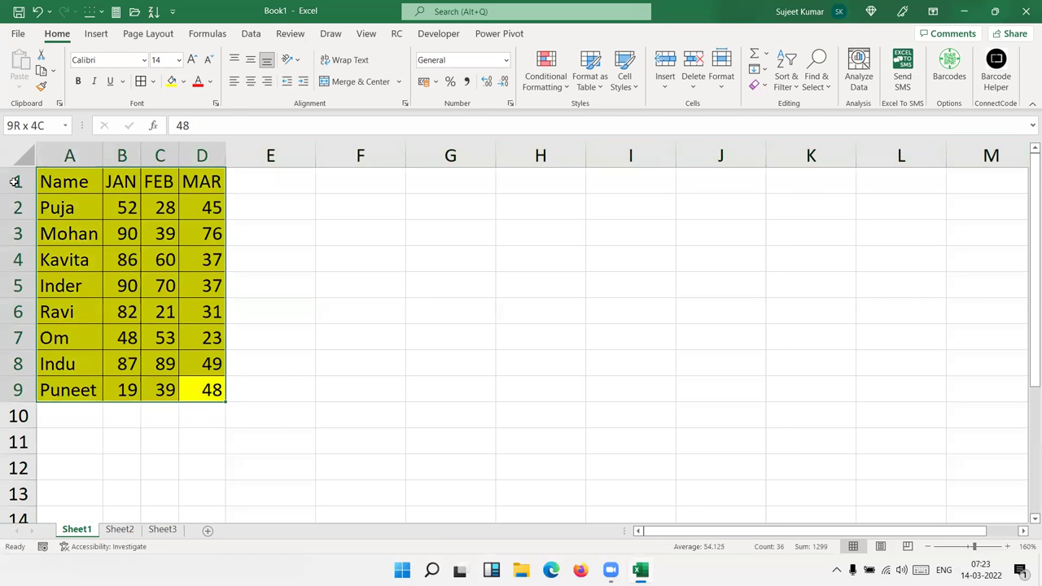
key(ctrl+c)
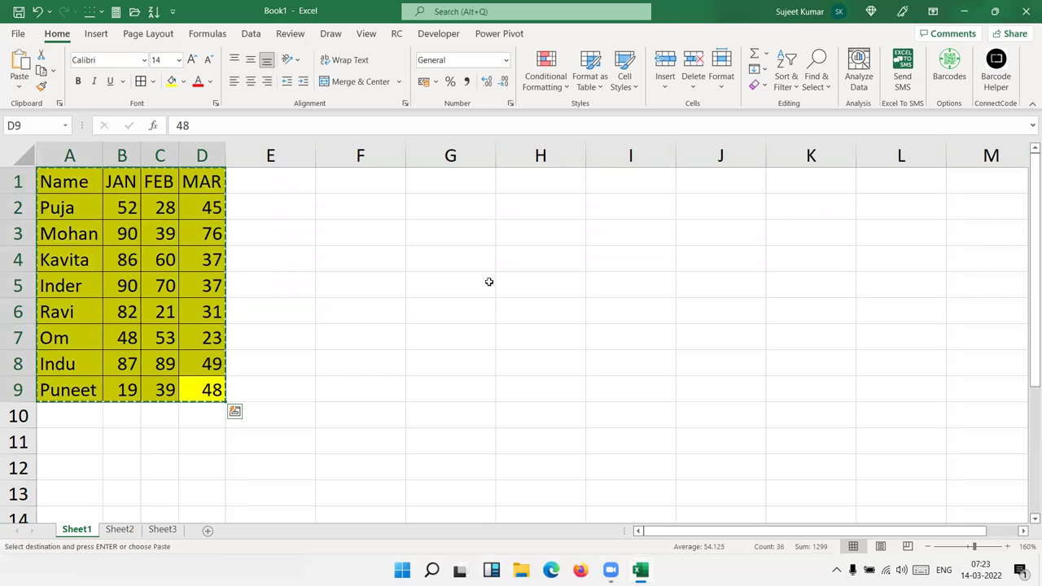
click(483, 189)
click(20, 87)
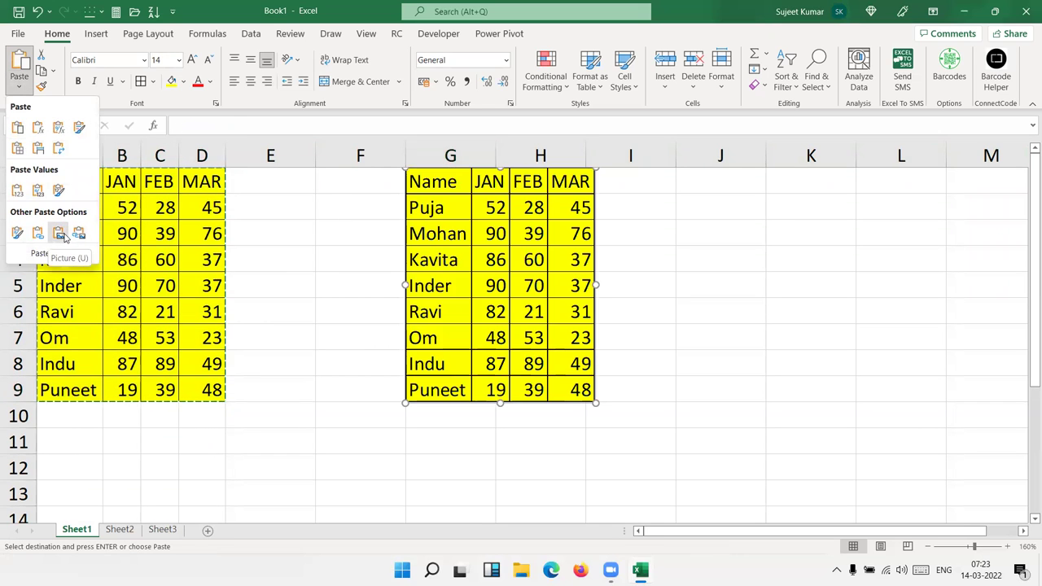
click(66, 235)
drag(472, 275, 471, 317)
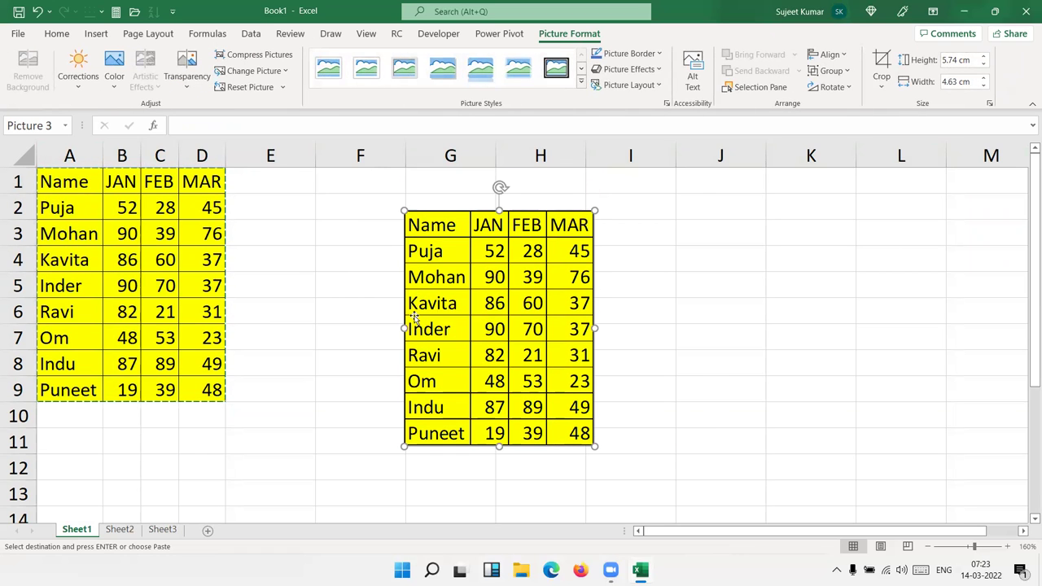
drag(596, 447, 645, 509)
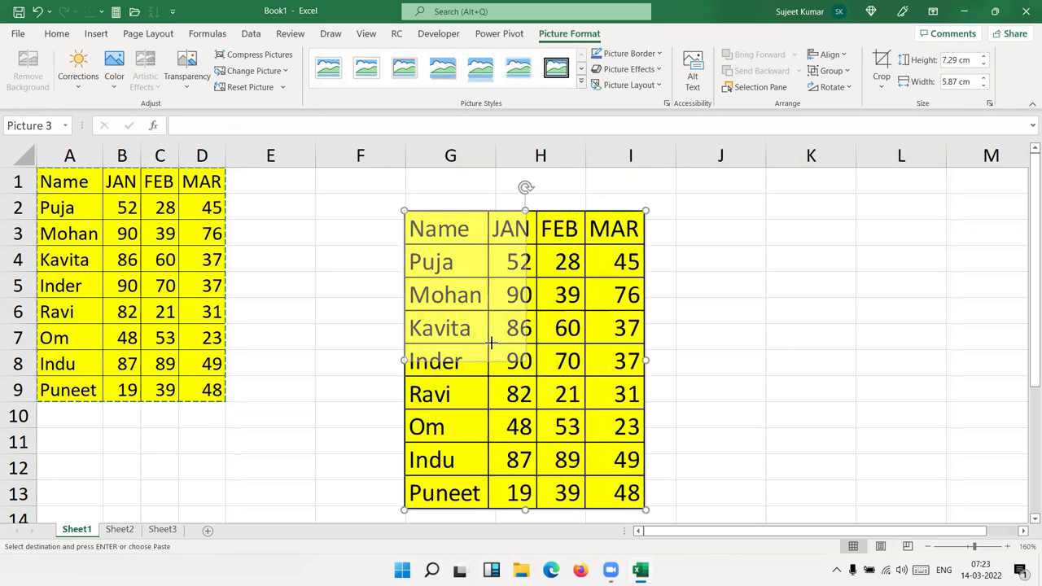
drag(593, 450, 512, 342)
mouse_move(456, 215)
mouse_down()
mouse_move(464, 269)
mouse_move(525, 262)
mouse_up()
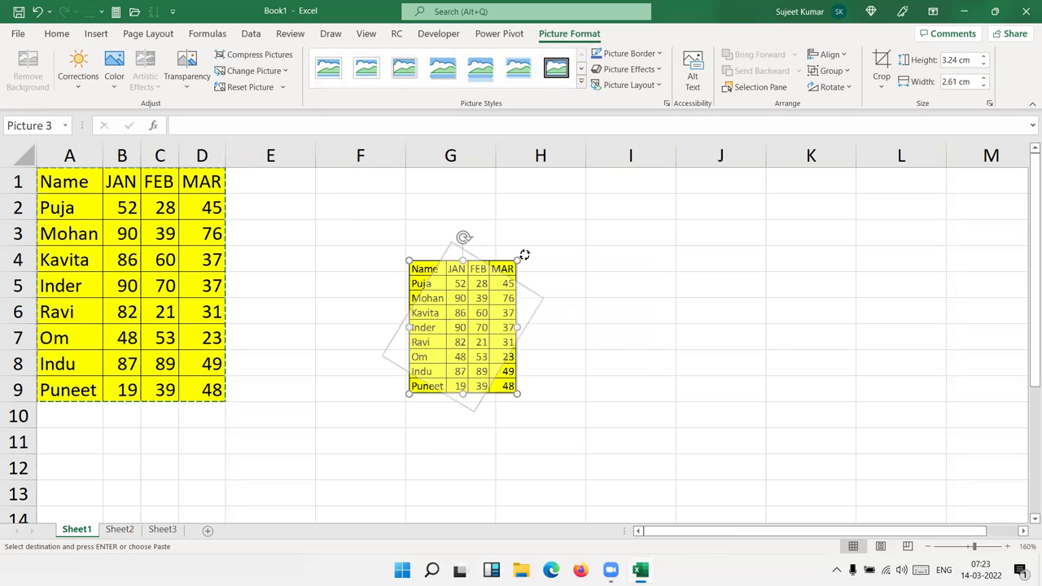
click(208, 209)
click(489, 329)
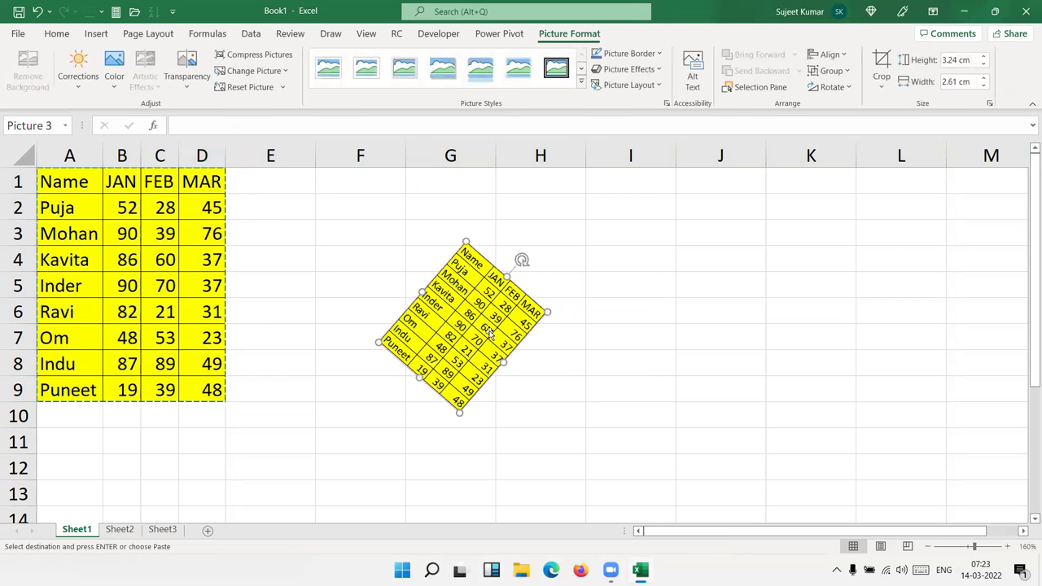
key(Delete)
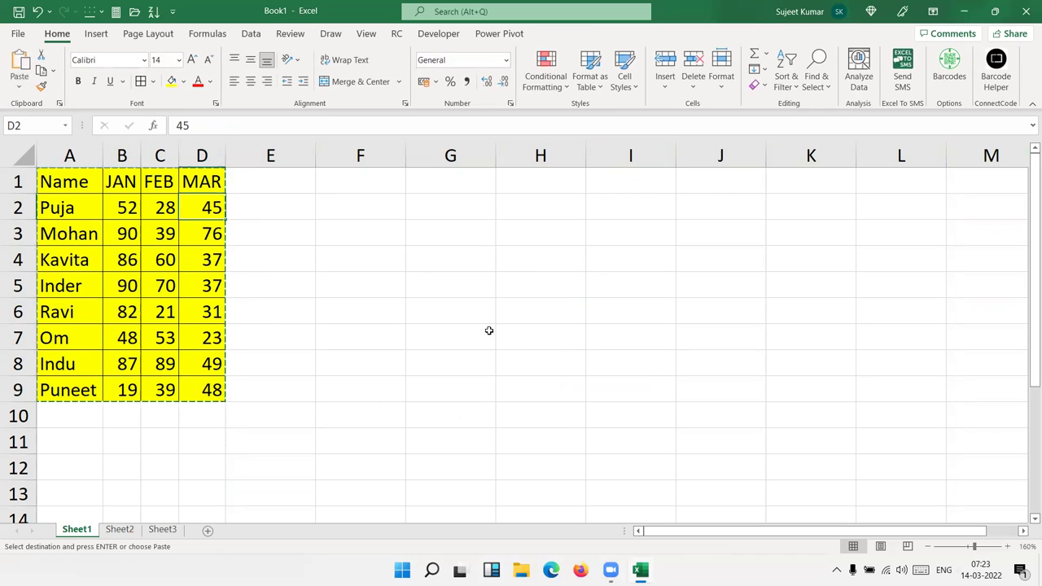
- Paste the table as a Linked Picture at F2 and move it to columns H:I
click(383, 197)
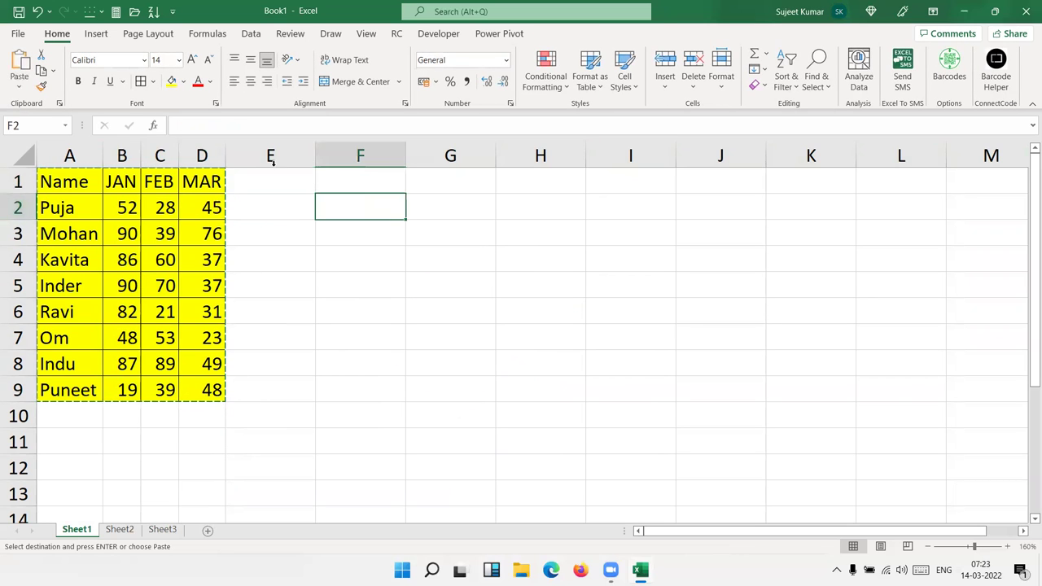
click(19, 85)
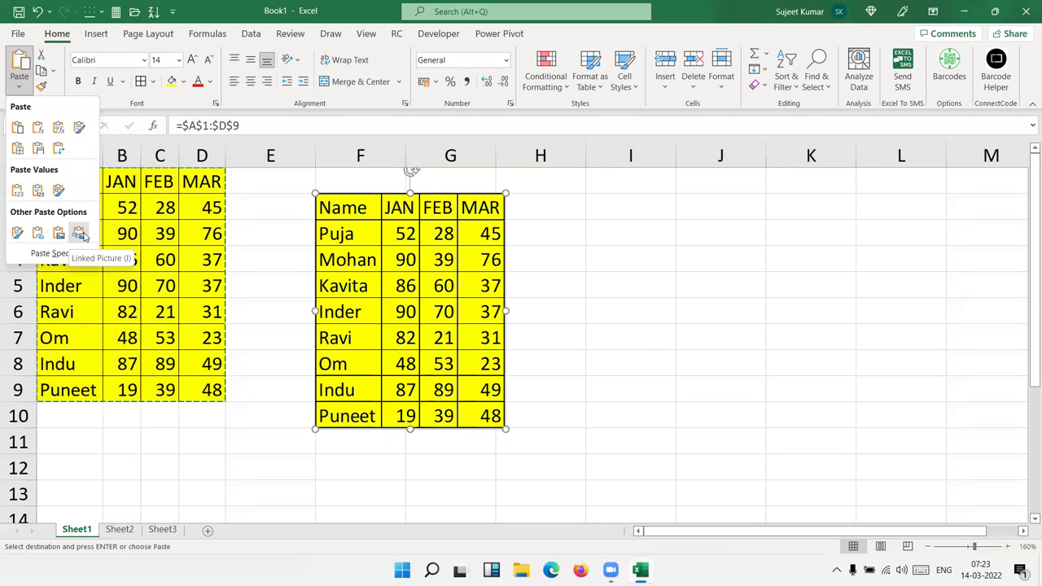
click(81, 234)
drag(412, 287, 586, 294)
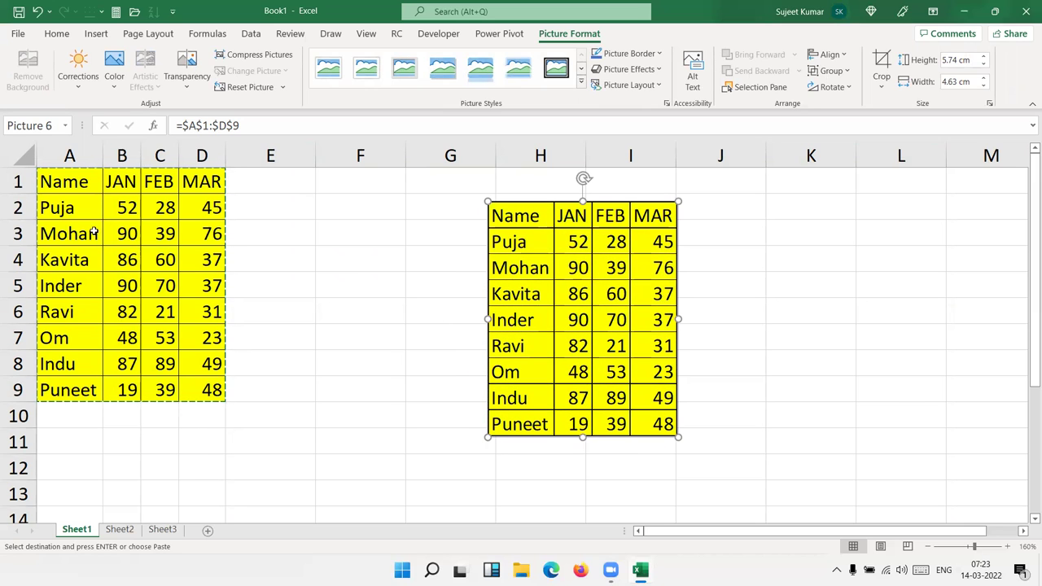
- Change D2 to 50 so the linked picture also shows 50
click(201, 210)
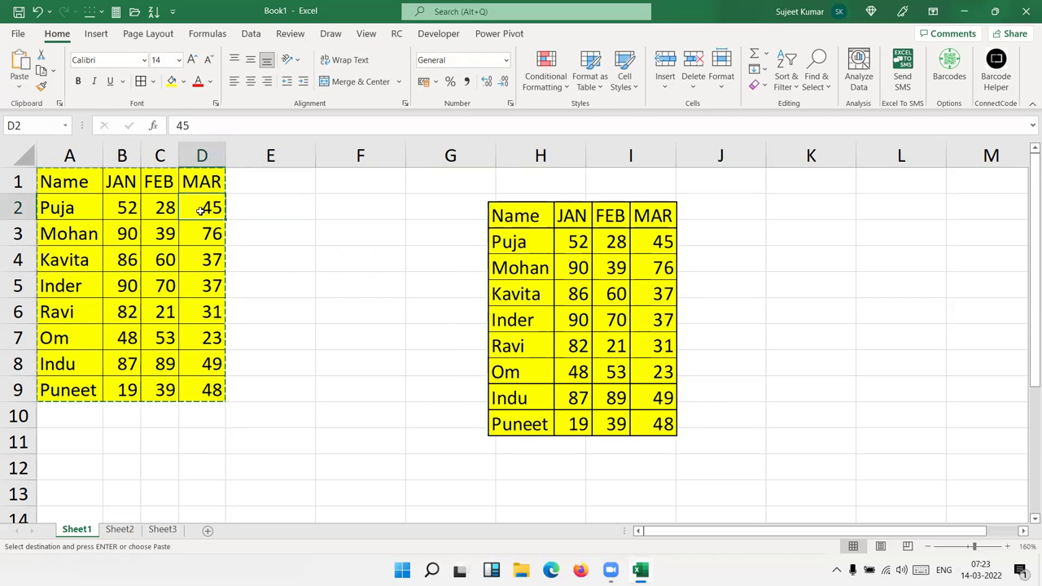
text(50)
key(Return)
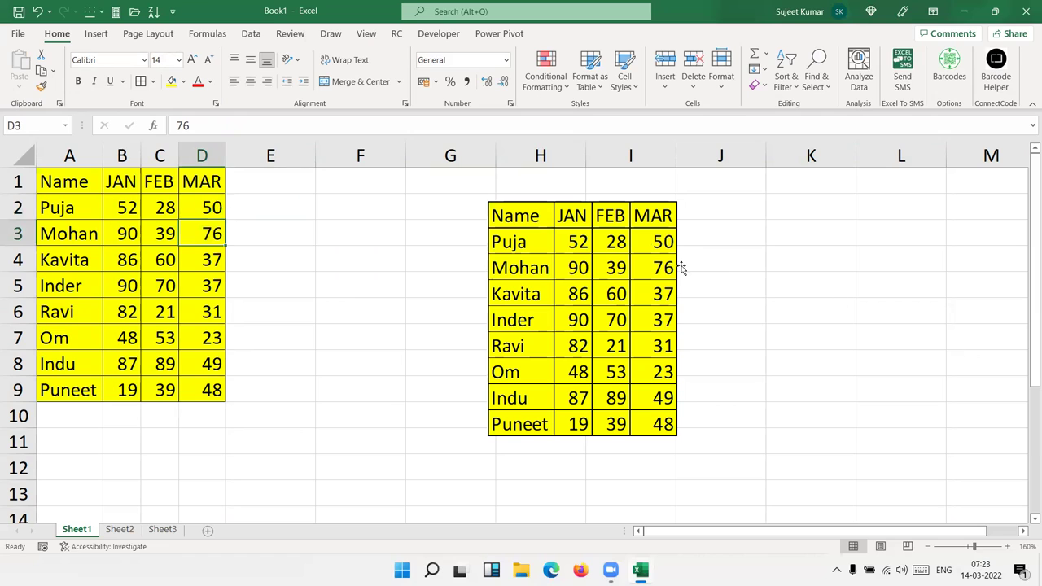